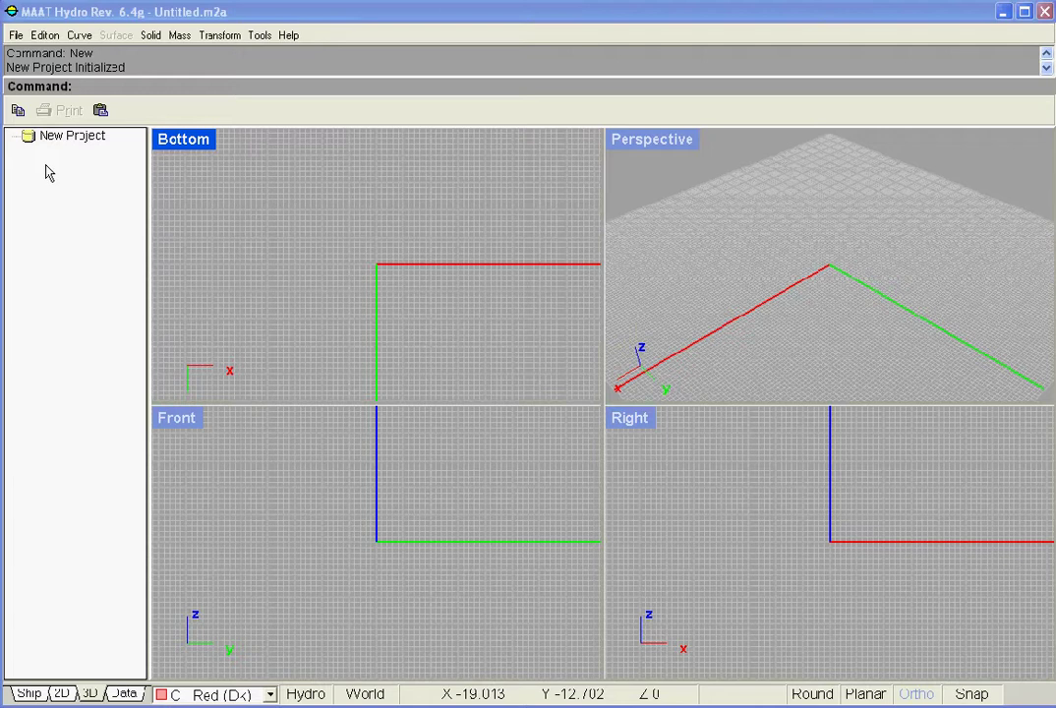
Step: Open the IGES file Example.igs as a new project
click(47, 169)
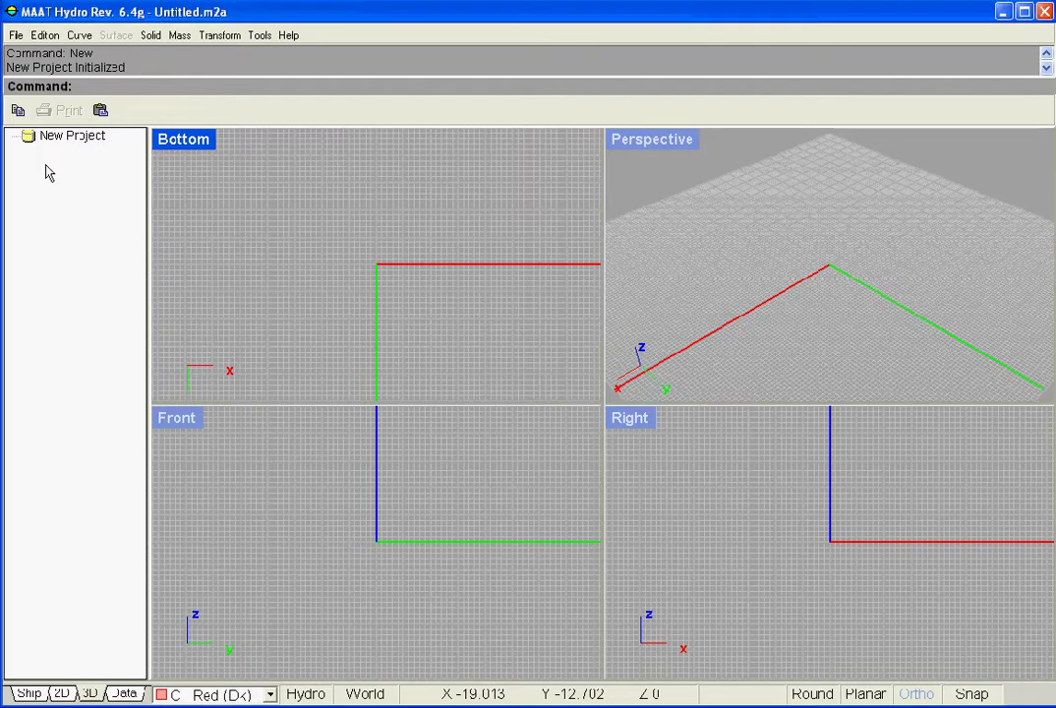
right_click(45, 168)
click(16, 37)
click(61, 77)
click(959, 536)
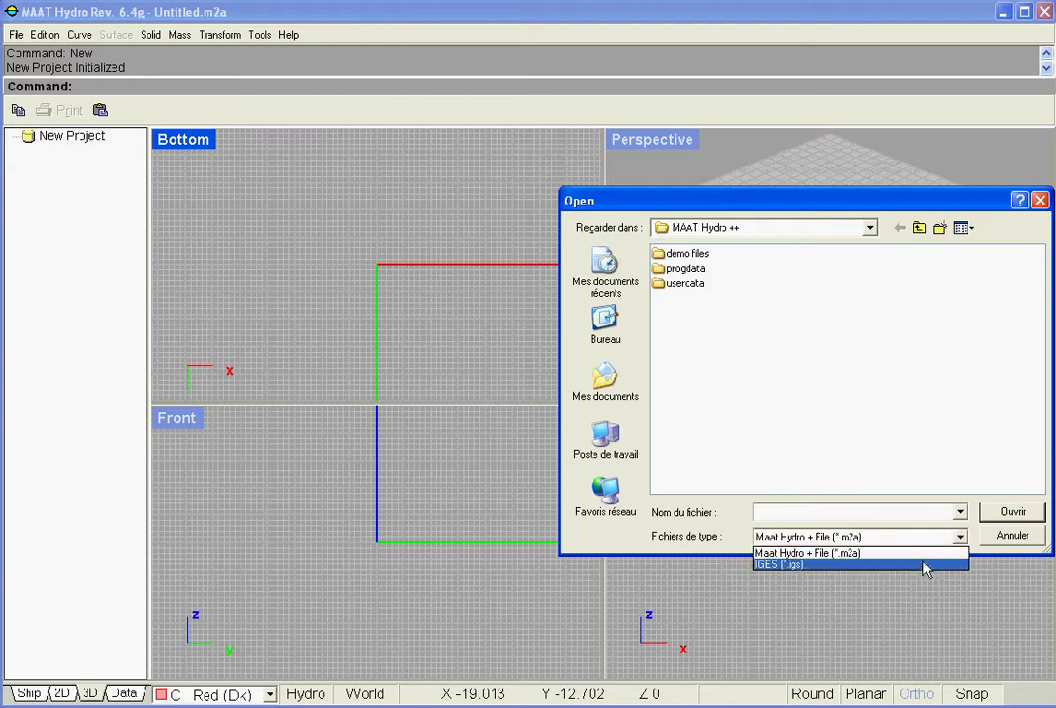
click(926, 566)
click(691, 298)
click(1001, 512)
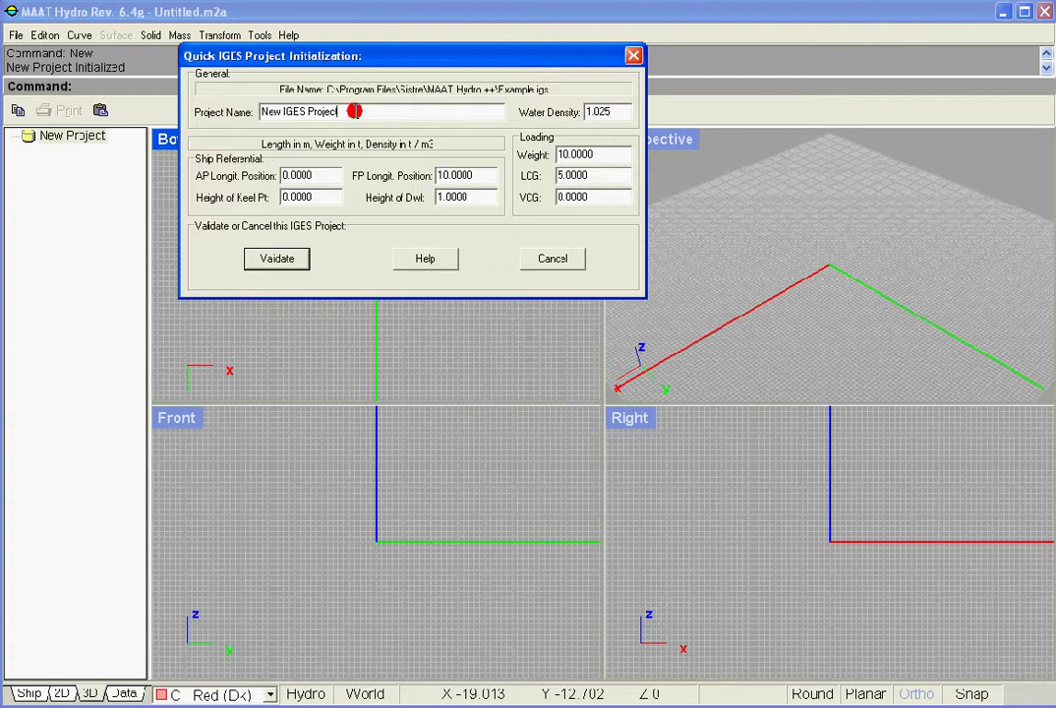
Step: Set the ship referential to AP position 0.46, FP position 12.6 and design waterline height 0.9 m
drag(354, 108, 249, 111)
key(Tab)
text(0.46)
key(Tab)
text(12.6)
key(Tab)
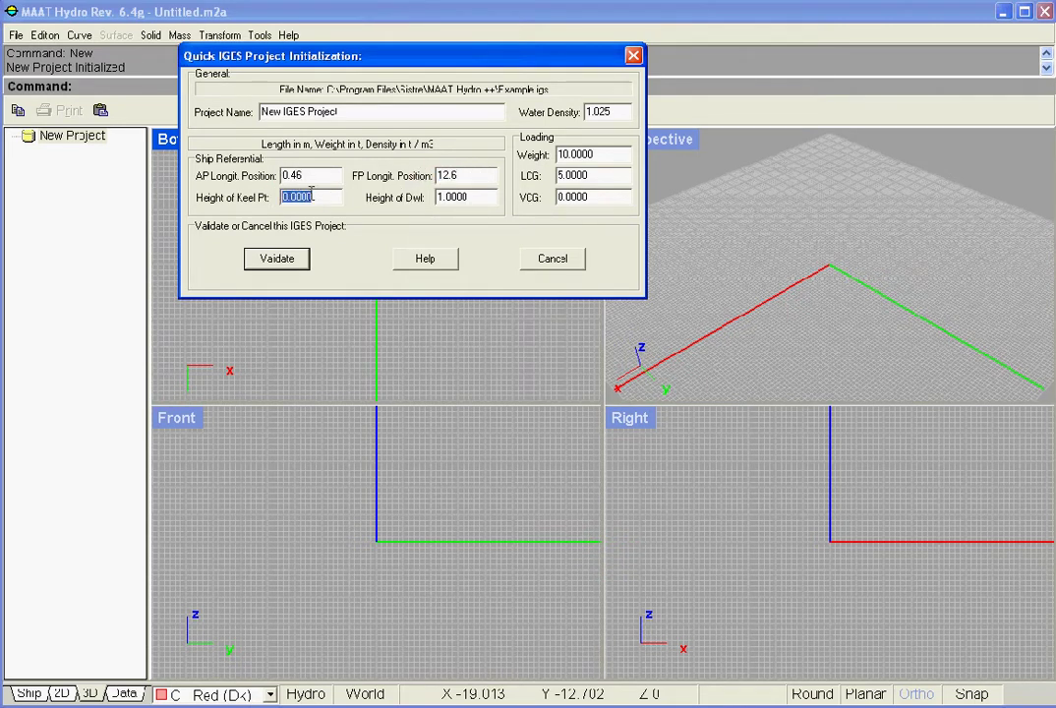
double_click(440, 198)
text(0.9)
Step: Set the loading weight to 12 t, LCG to 5.7 and VCG to 1.5, and validate the IGES project
double_click(611, 110)
click(593, 153)
double_click(562, 153)
text(12)
double_click(566, 173)
text(5.7)
double_click(590, 196)
text(1.5)
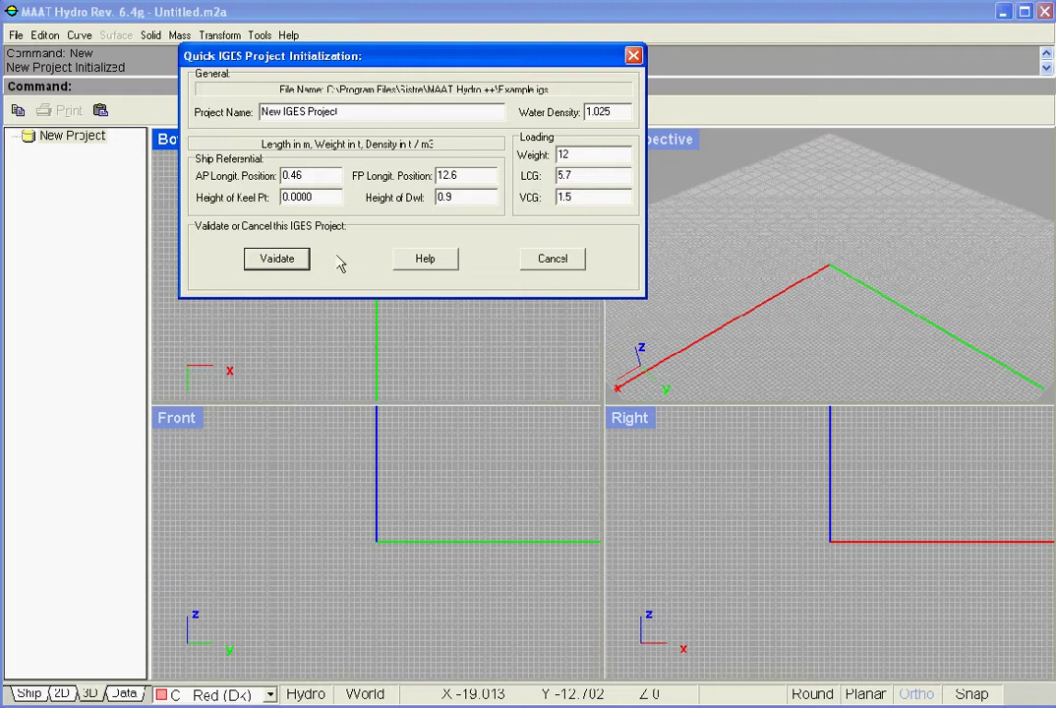
click(295, 258)
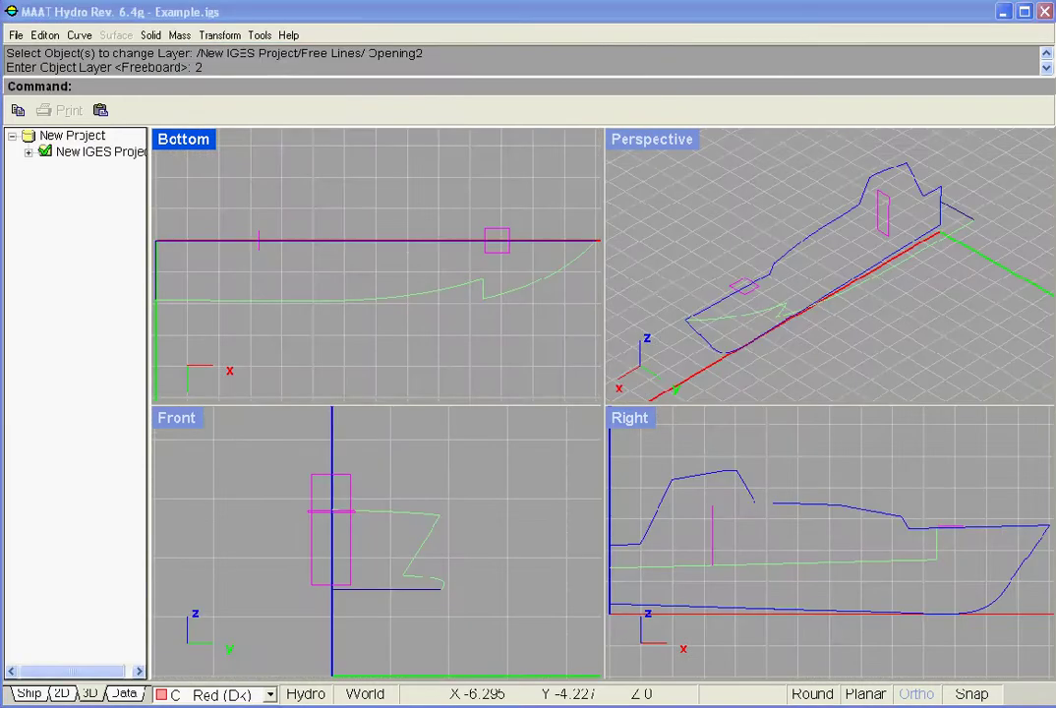
Step: Expand the imported project's tree and examine its free lines and half hull by highlighting them in the views
click(29, 151)
click(45, 168)
click(45, 247)
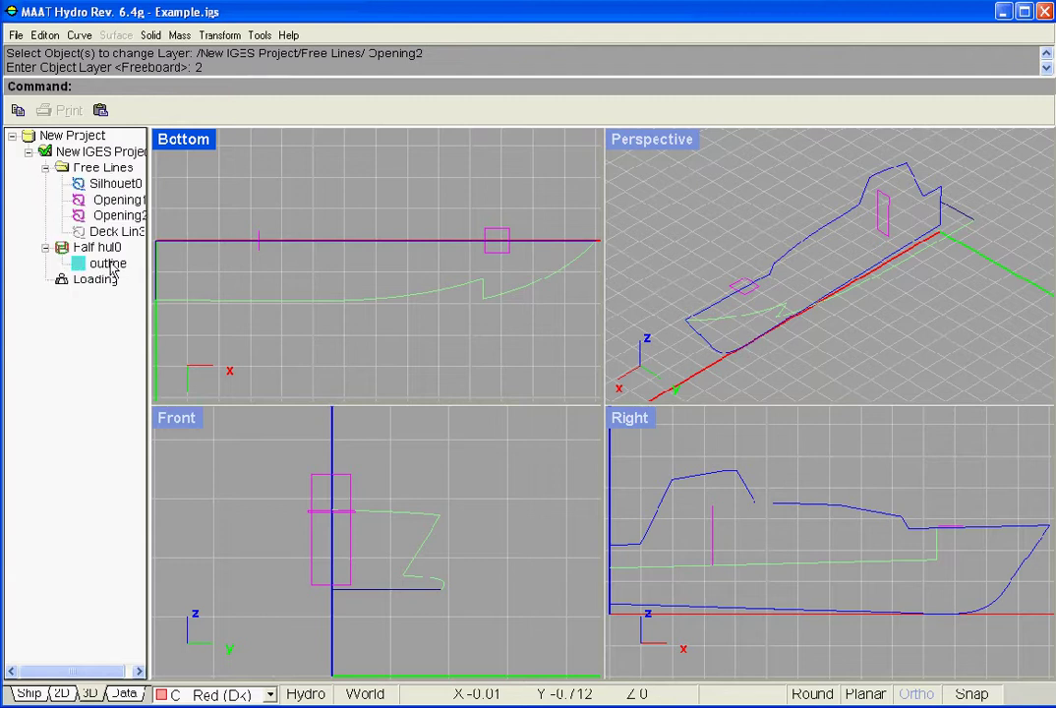
click(108, 264)
click(115, 215)
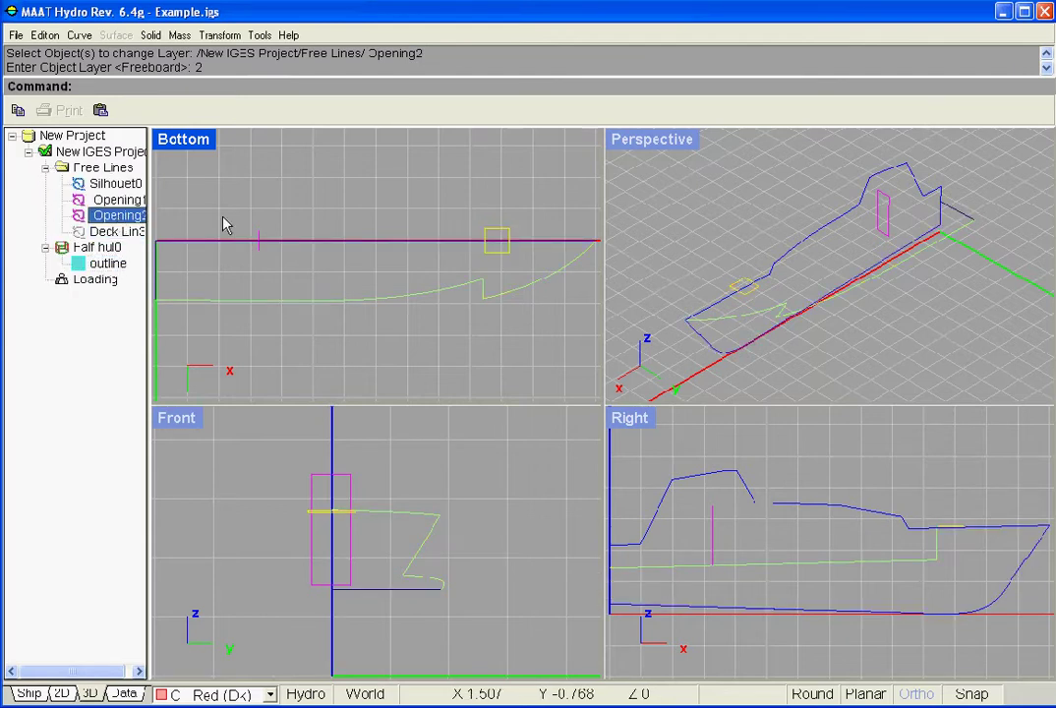
click(797, 244)
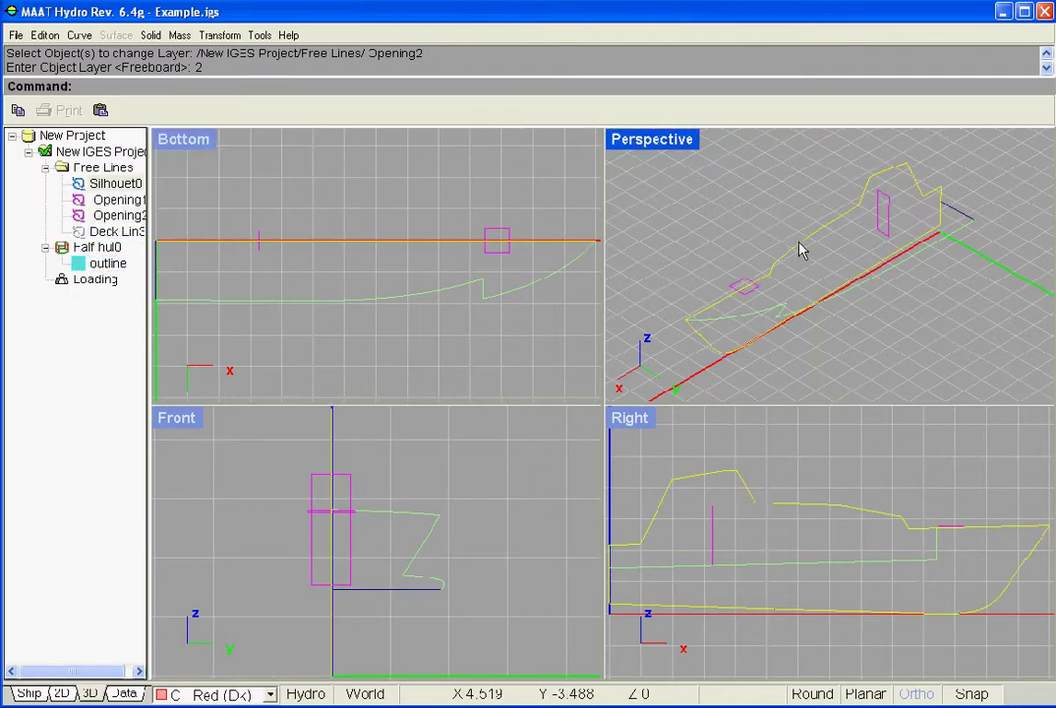
click(884, 235)
click(116, 302)
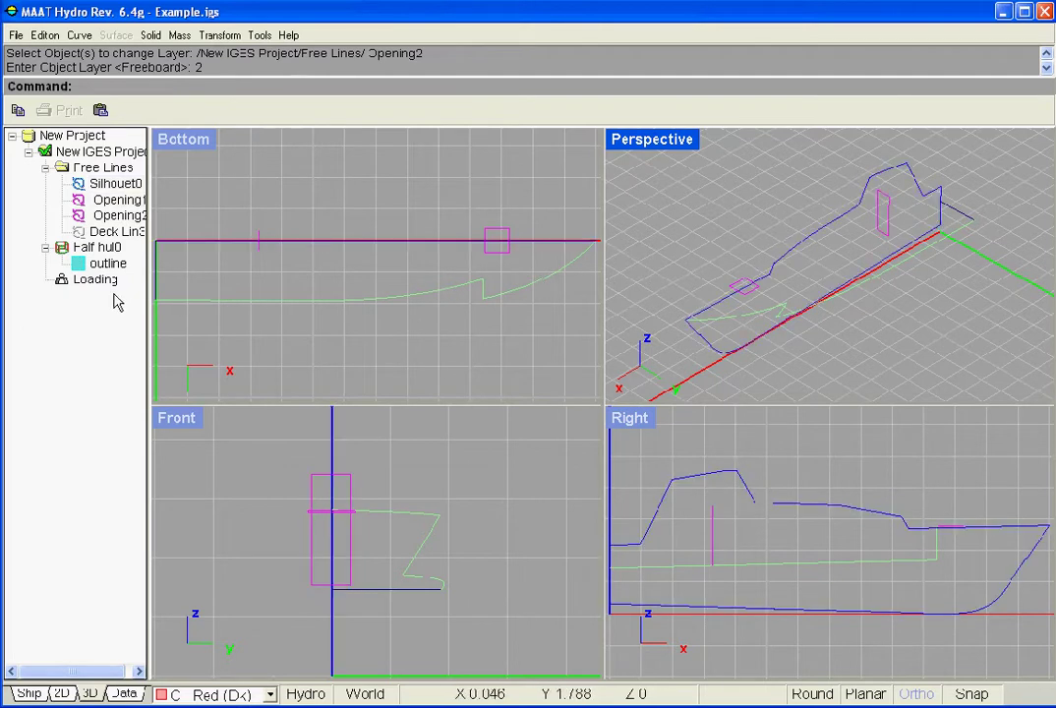
Step: Display the Bottom, Perspective and Right views as Rendered+Wireframe
right_click(188, 141)
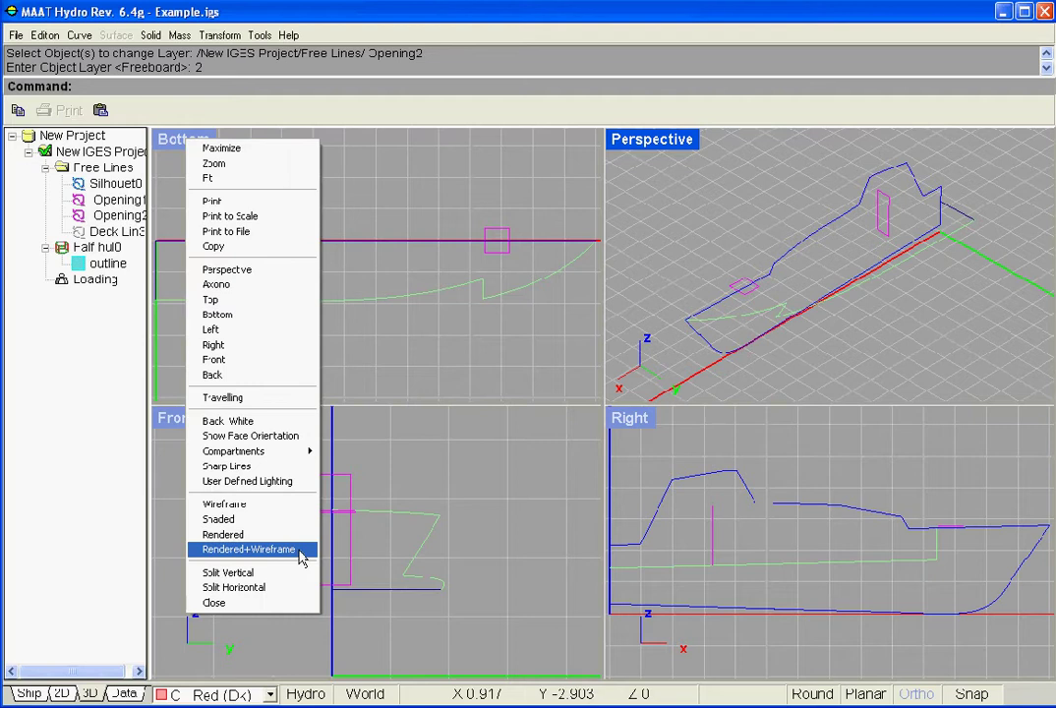
click(293, 549)
right_click(655, 143)
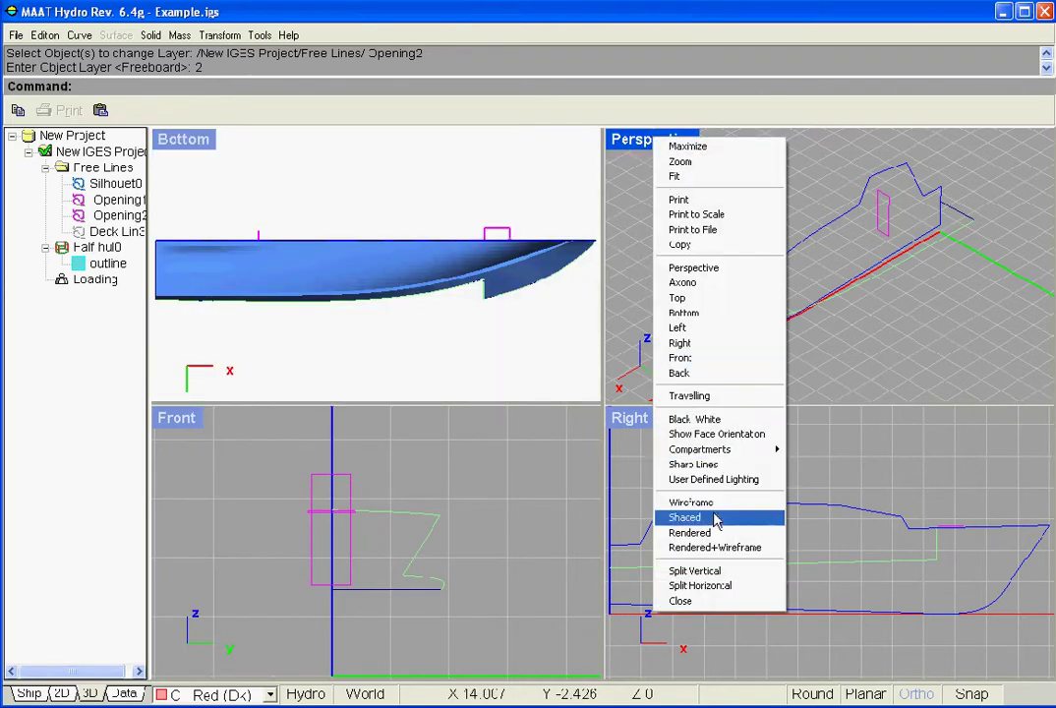
click(766, 548)
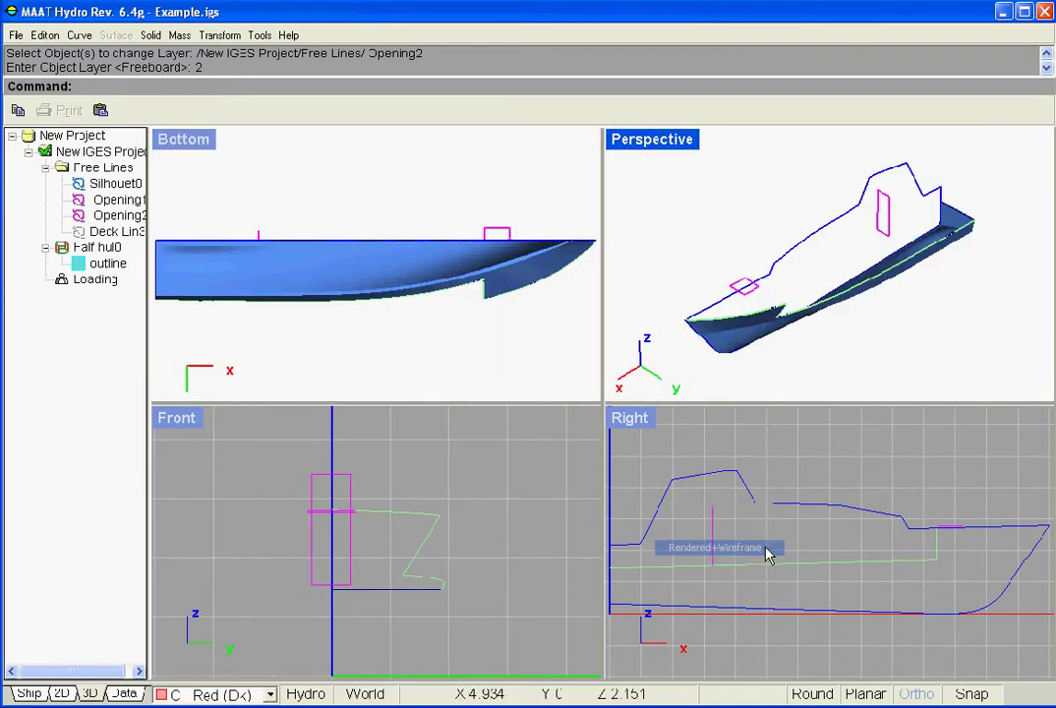
right_click(631, 421)
click(698, 688)
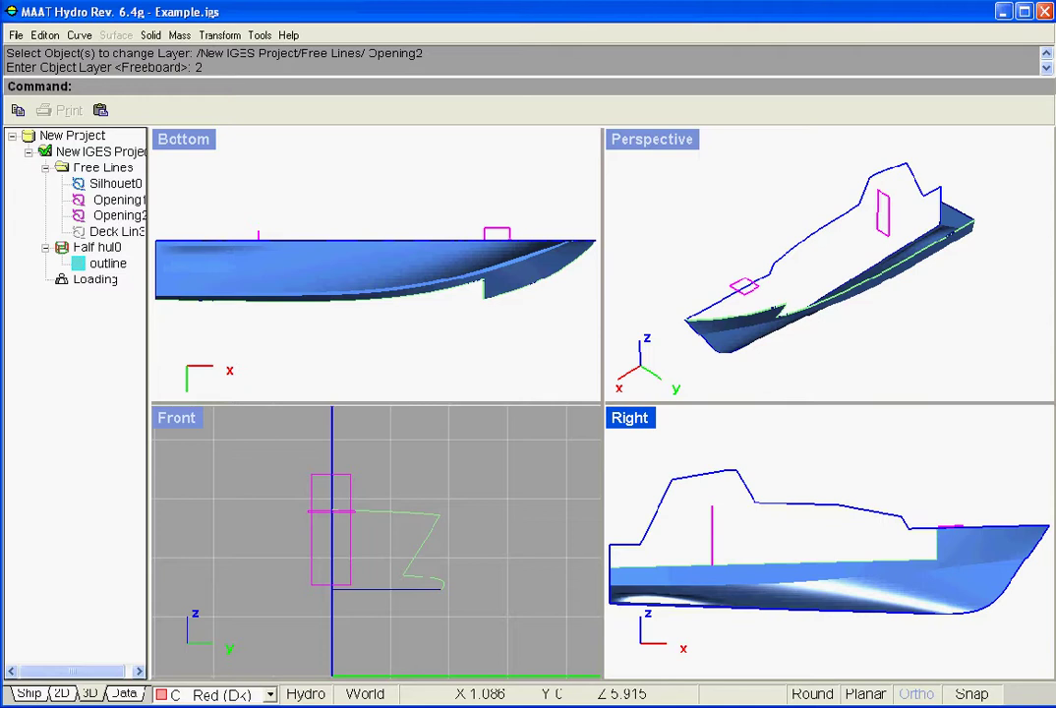
Step: Maximize the Perspective view, orbit to see the inside of the half hull from the bow, and fit the model
right_click(643, 143)
click(678, 149)
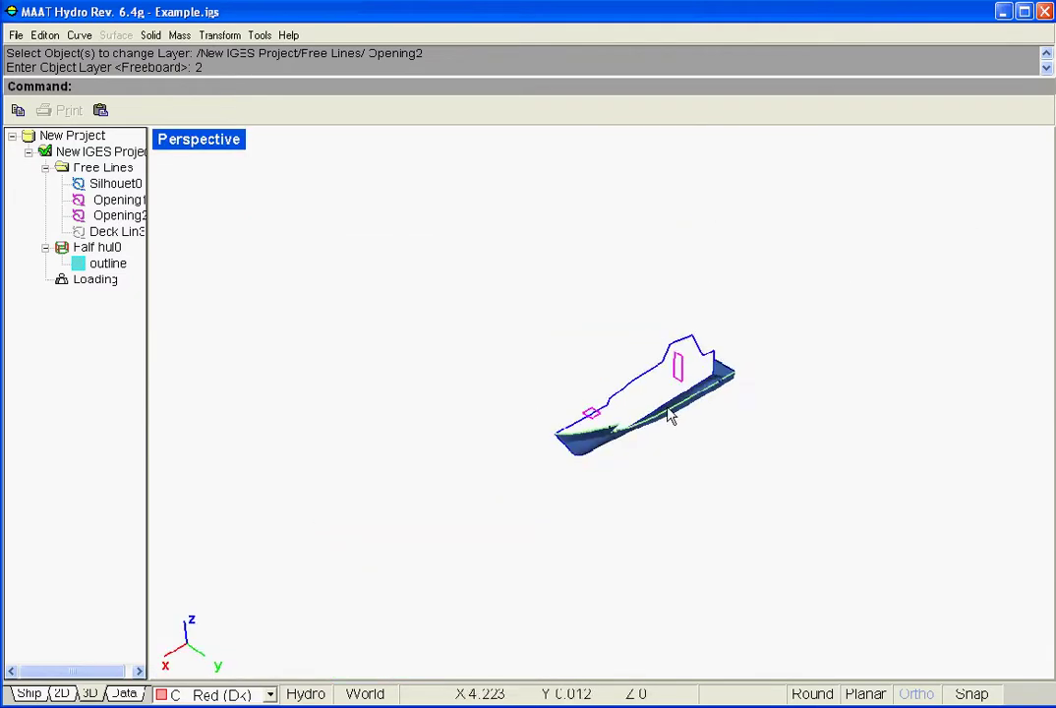
middle_drag(579, 541, 594, 371)
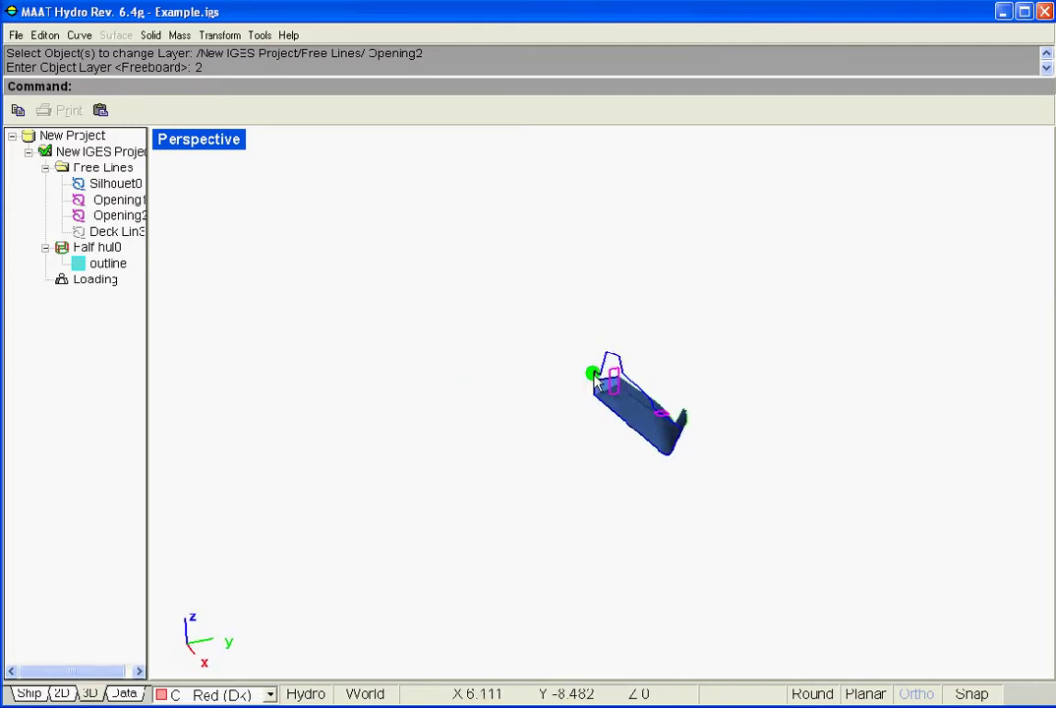
right_click(202, 150)
click(250, 193)
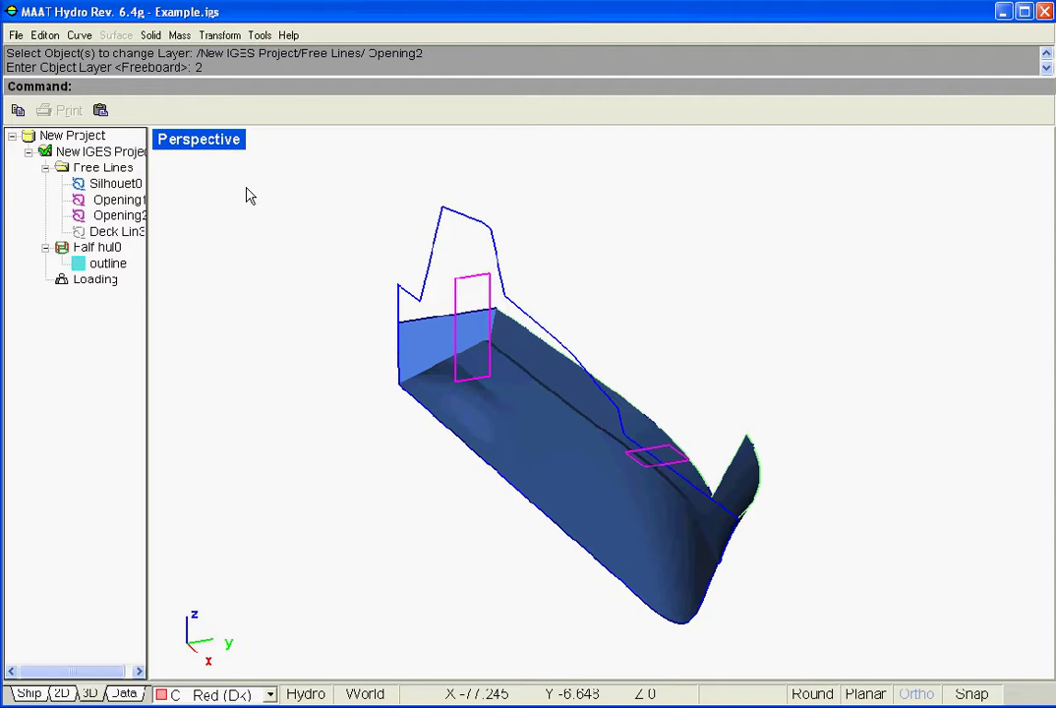
Step: Show the hydrostatic data and mirror the half hull surface into a complete hull solid
click(321, 695)
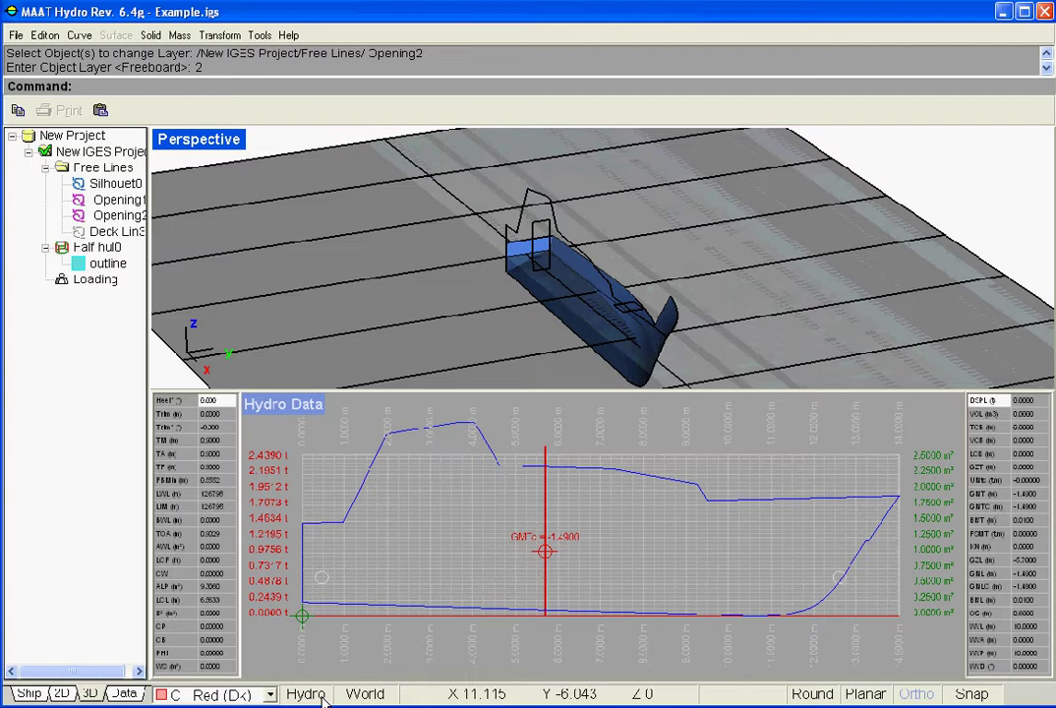
click(151, 36)
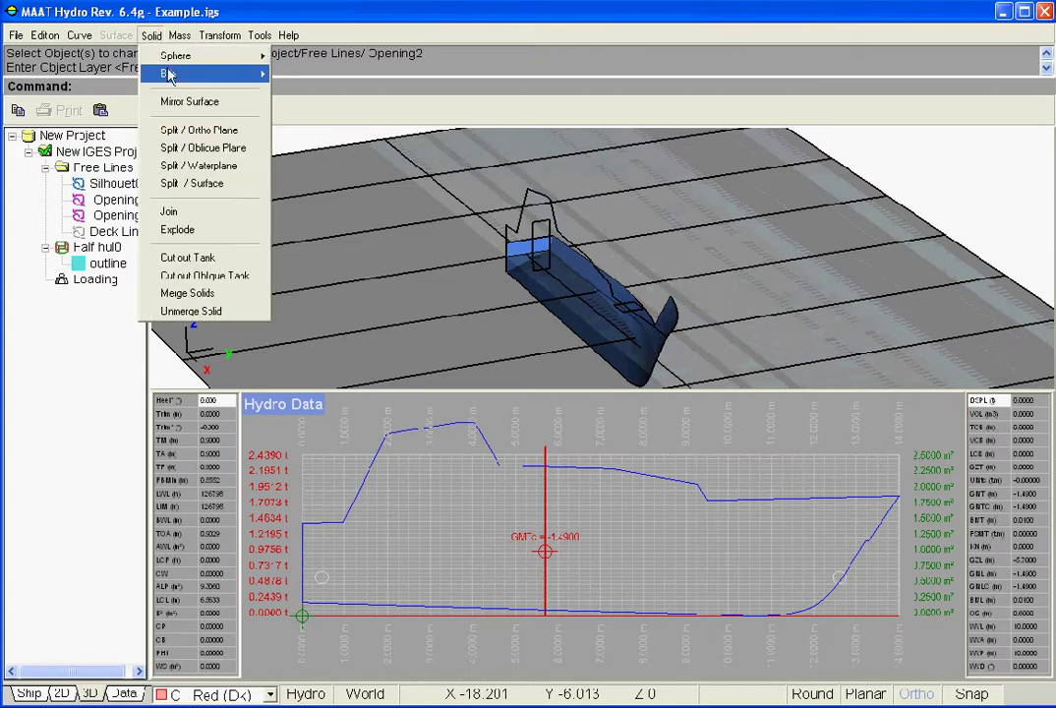
click(233, 104)
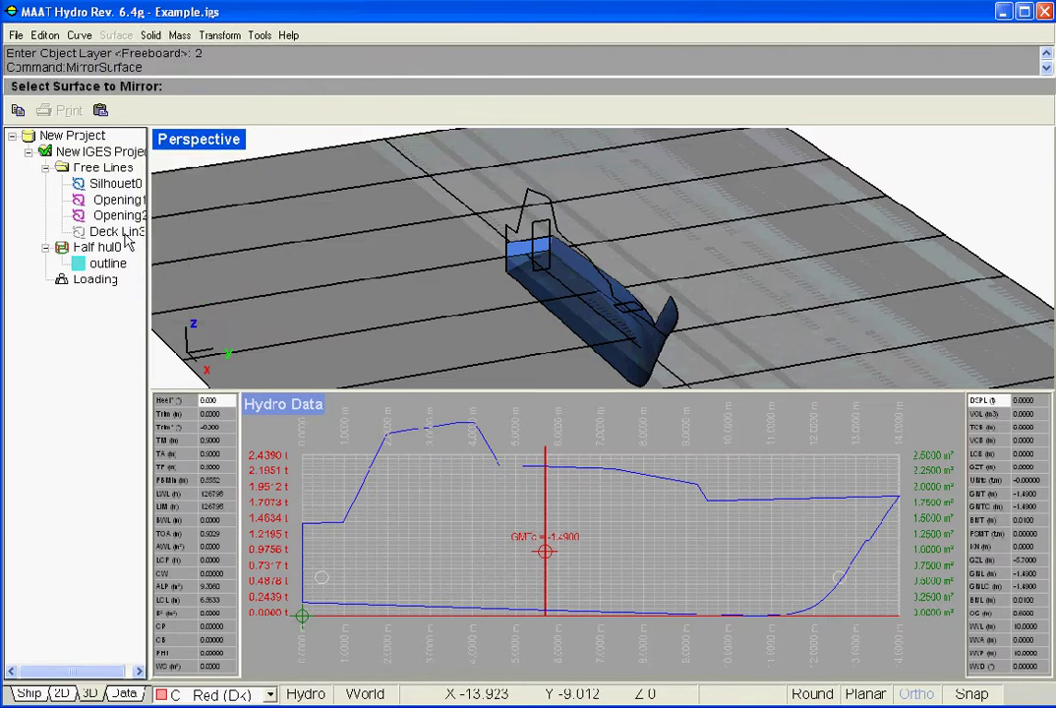
click(96, 247)
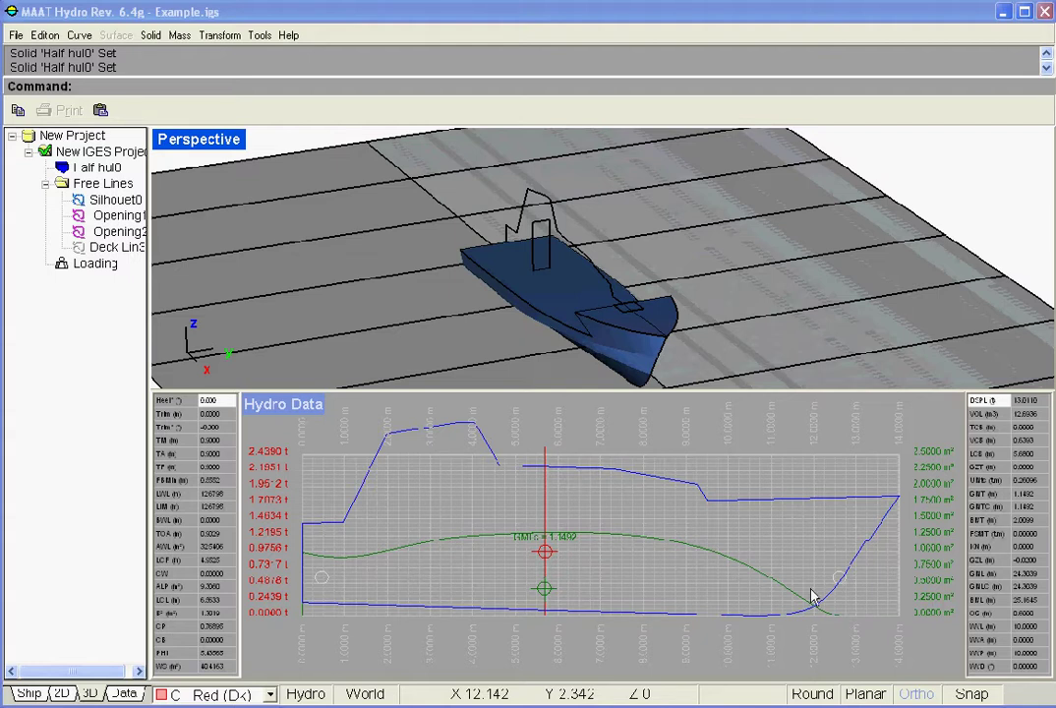
Step: Rename the mirrored half hull solid as Hull
click(112, 169)
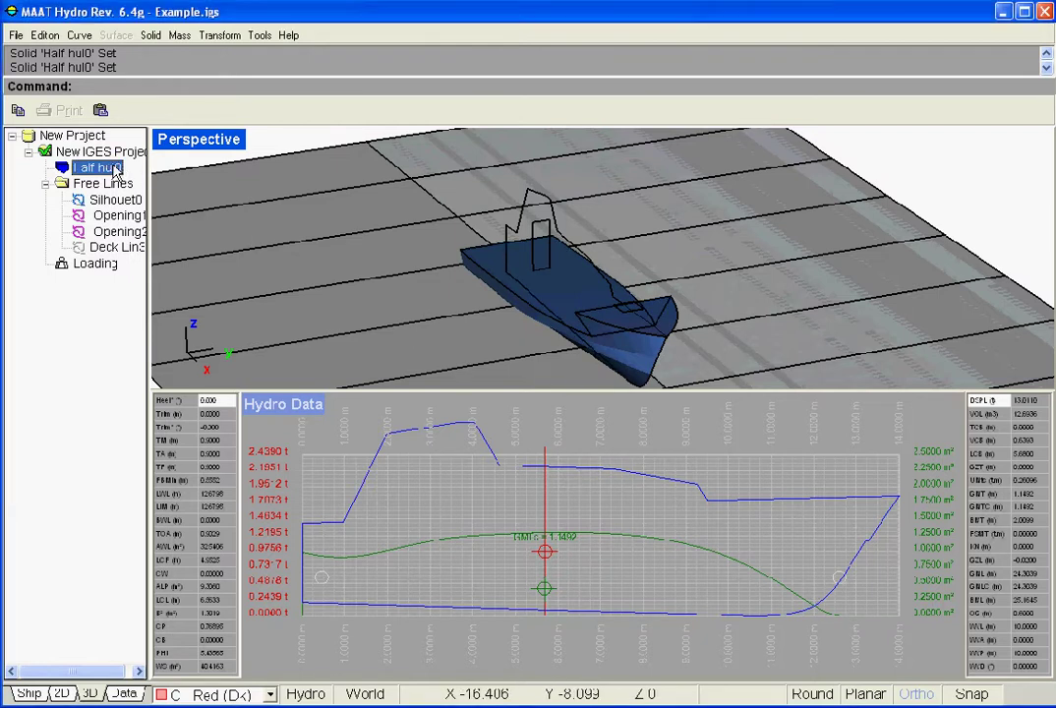
click(115, 172)
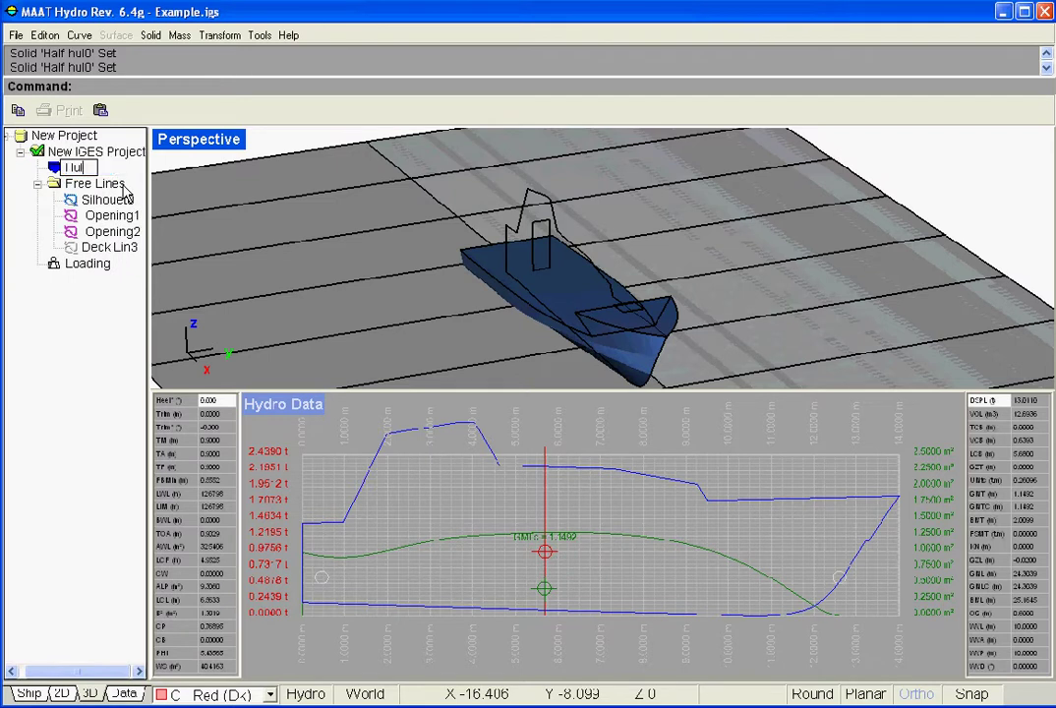
text(Hull)
key(Return)
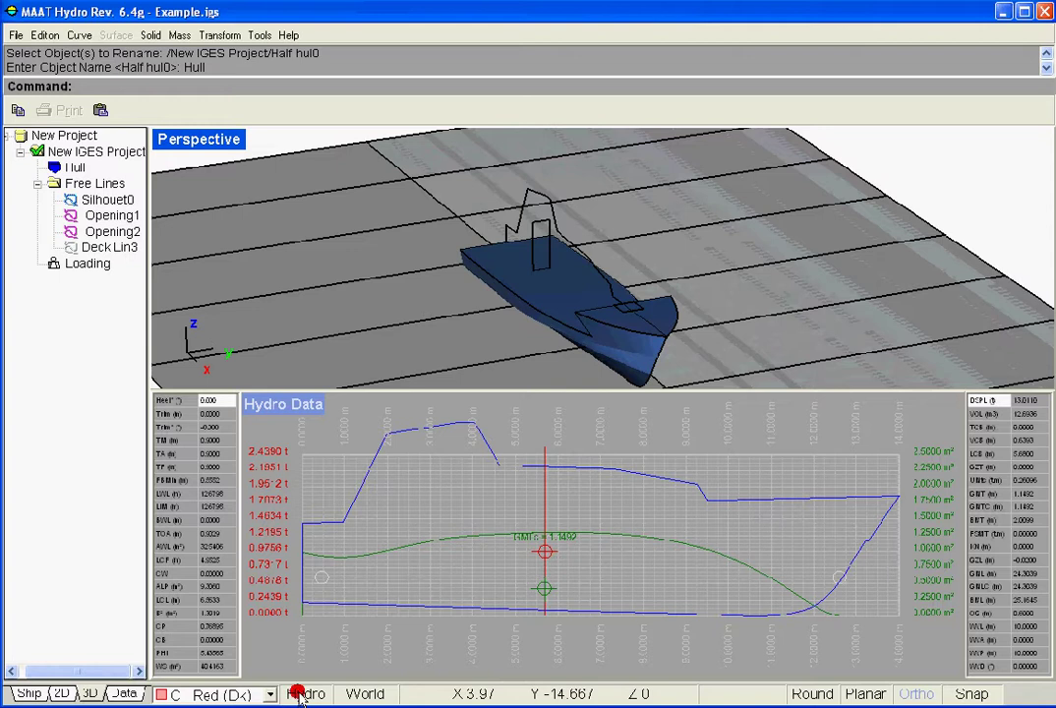
Step: Hide the hydrostatic data and start cutting a tank out of Hull with X limits from 3 to 4 m
click(303, 694)
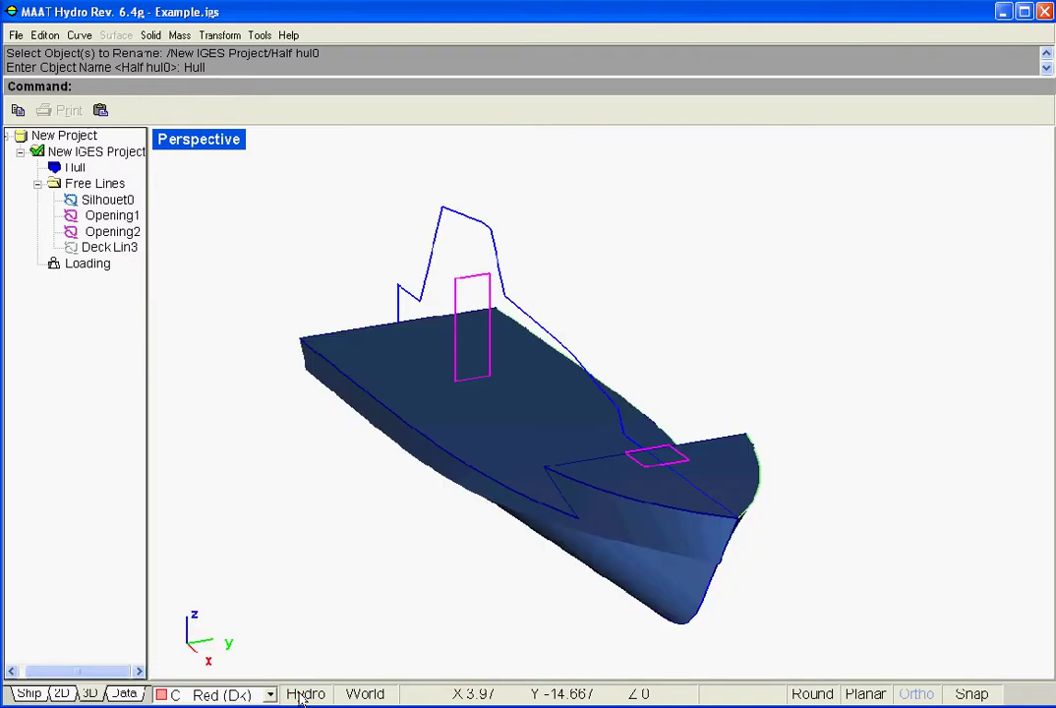
click(151, 35)
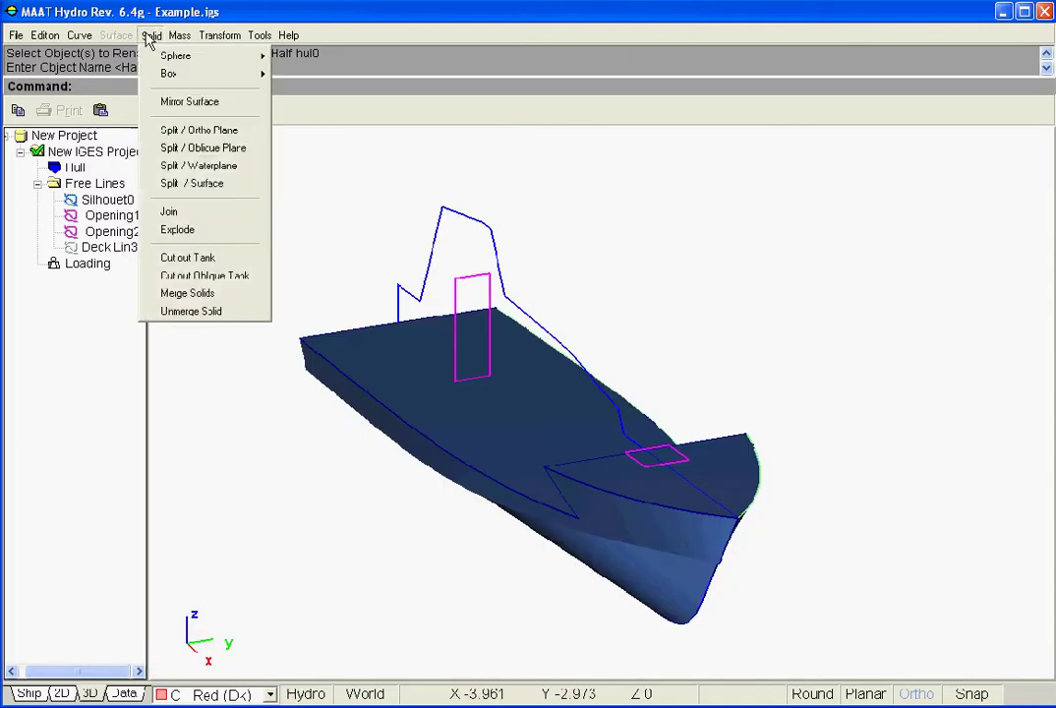
click(246, 259)
click(79, 169)
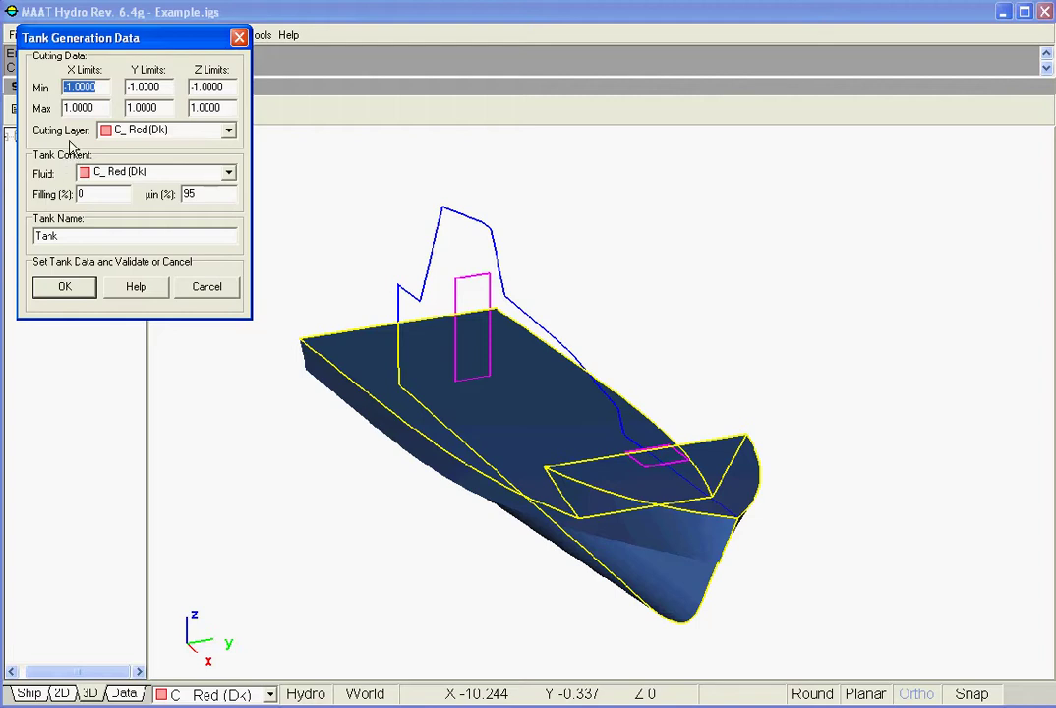
text(3)
key(Tab)
text(4)
Step: Choose the tank's fluid, set its filling to 50% and create the tank
click(228, 172)
scroll(200, 190, down, 3)
click(201, 191)
click(80, 194)
text(50)
click(83, 287)
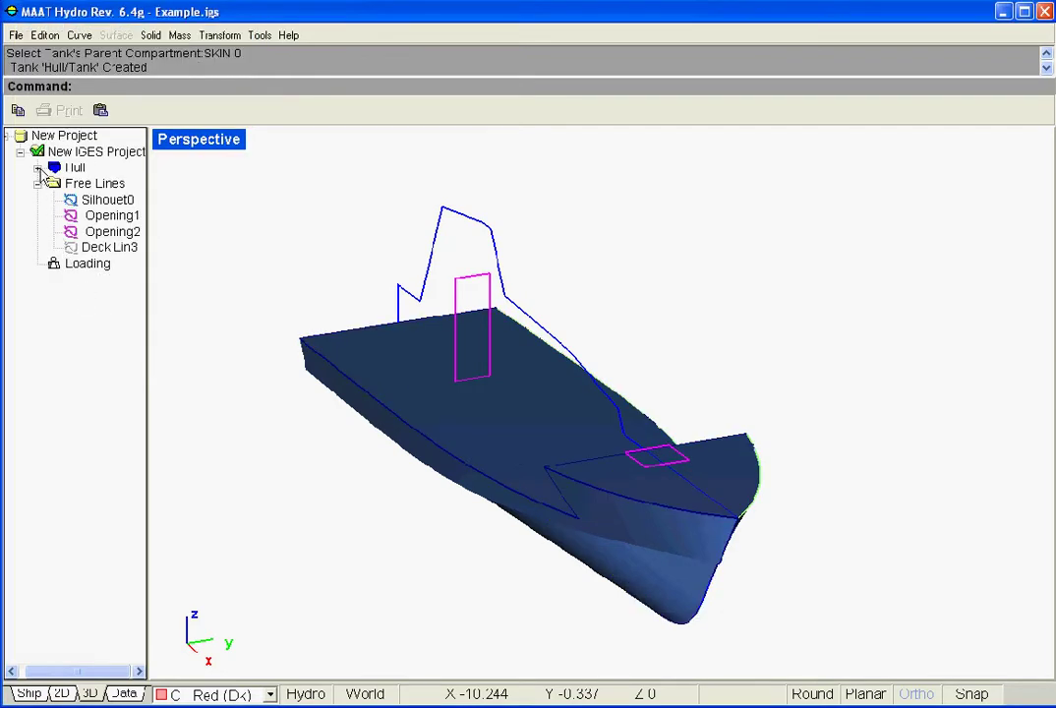
Step: Expand Hull in the tree, view the tank through a see-through hull, and return the compartment display to Normal
click(37, 167)
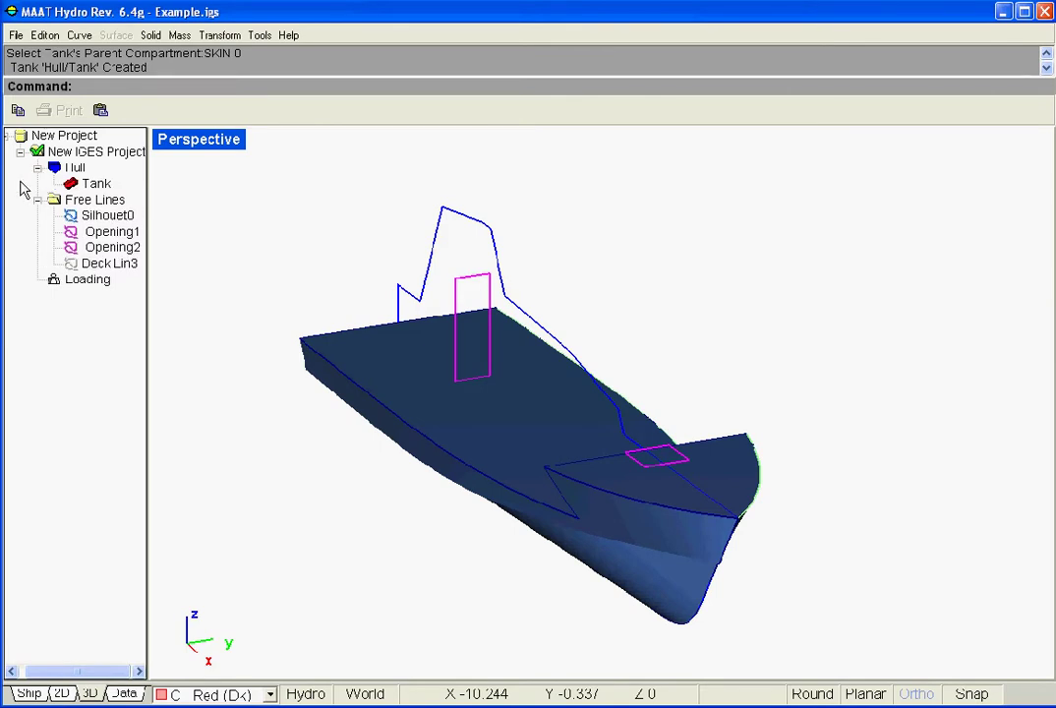
click(182, 146)
mouse_move(295, 455)
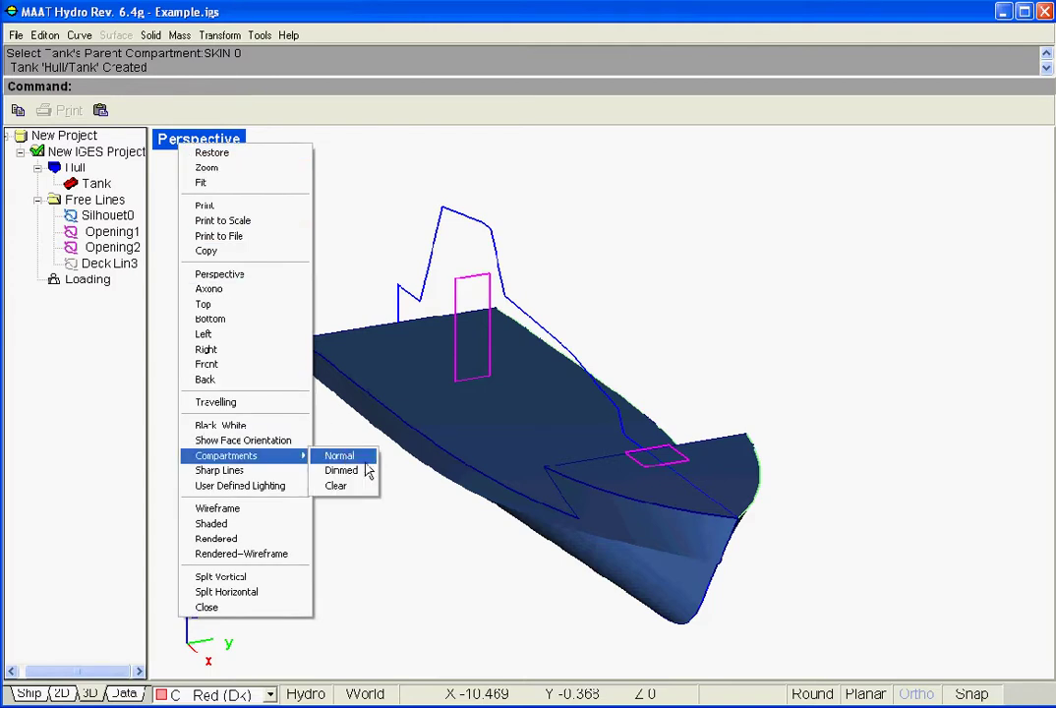
click(369, 476)
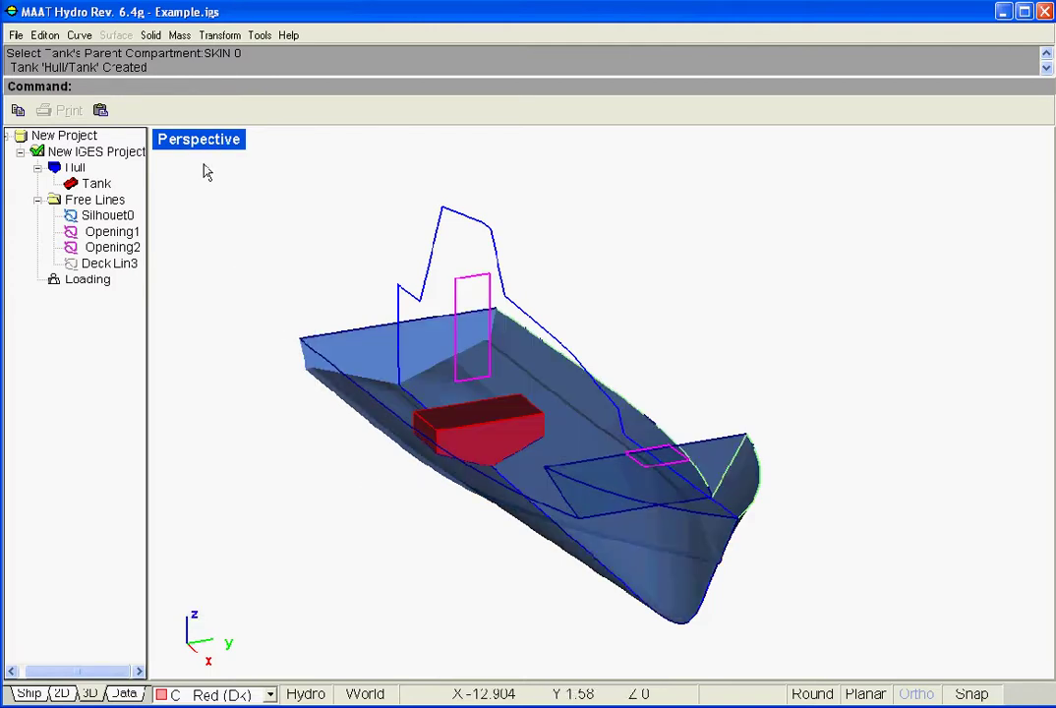
click(200, 149)
mouse_move(305, 454)
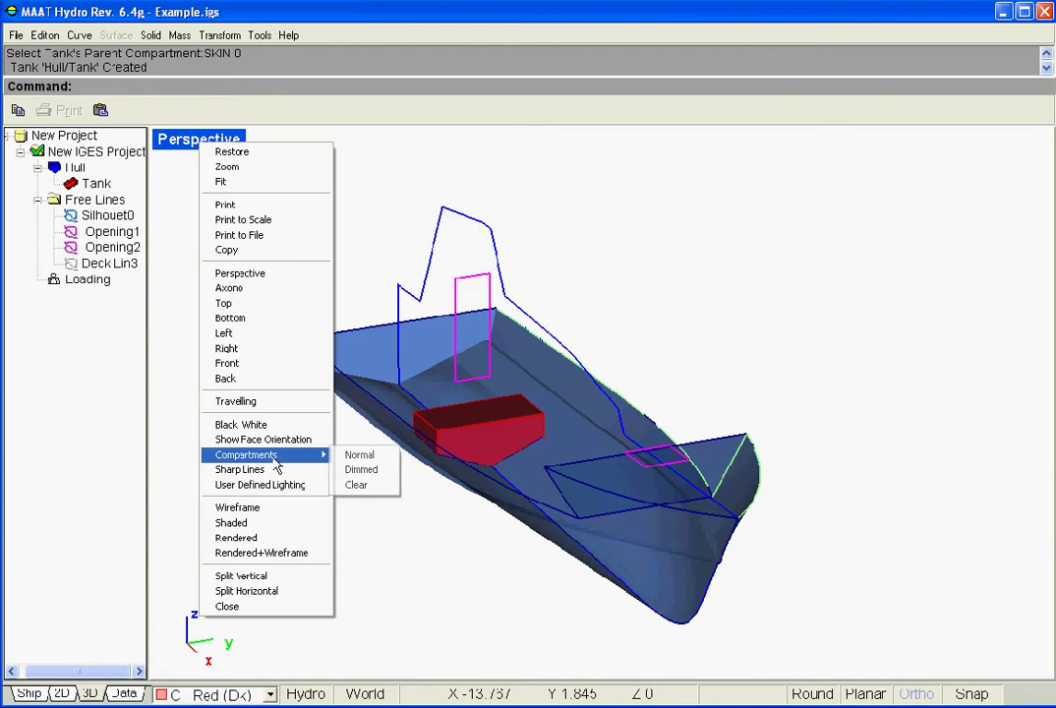
click(359, 457)
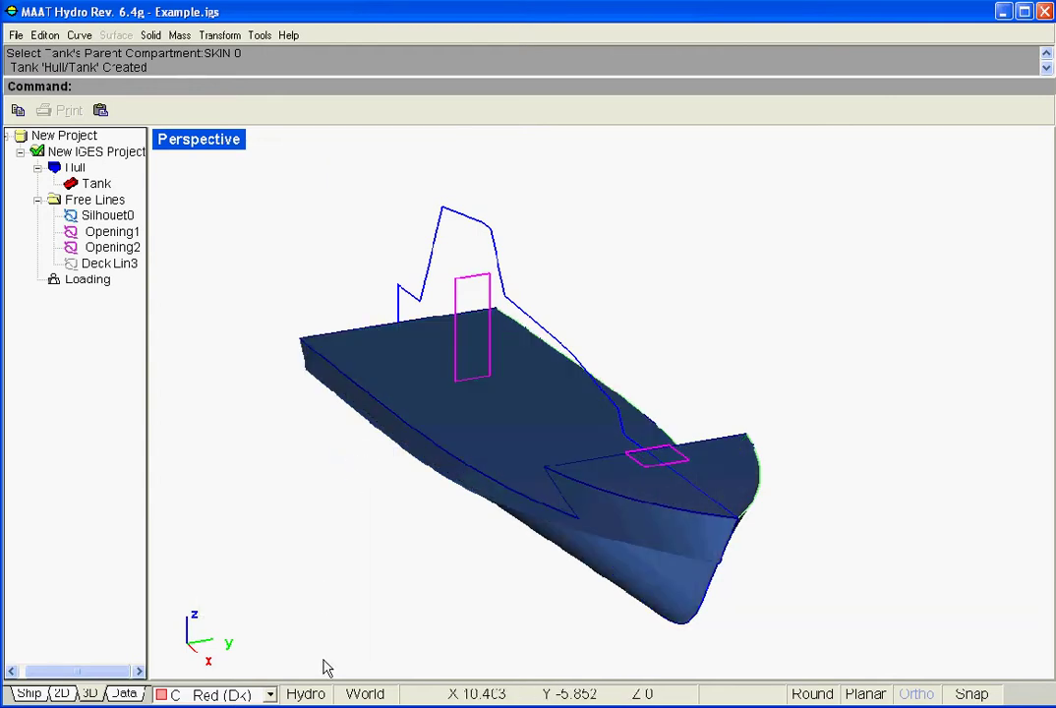
Step: Show the hydrostatic data and balance the hull with free trim and immersion
click(313, 694)
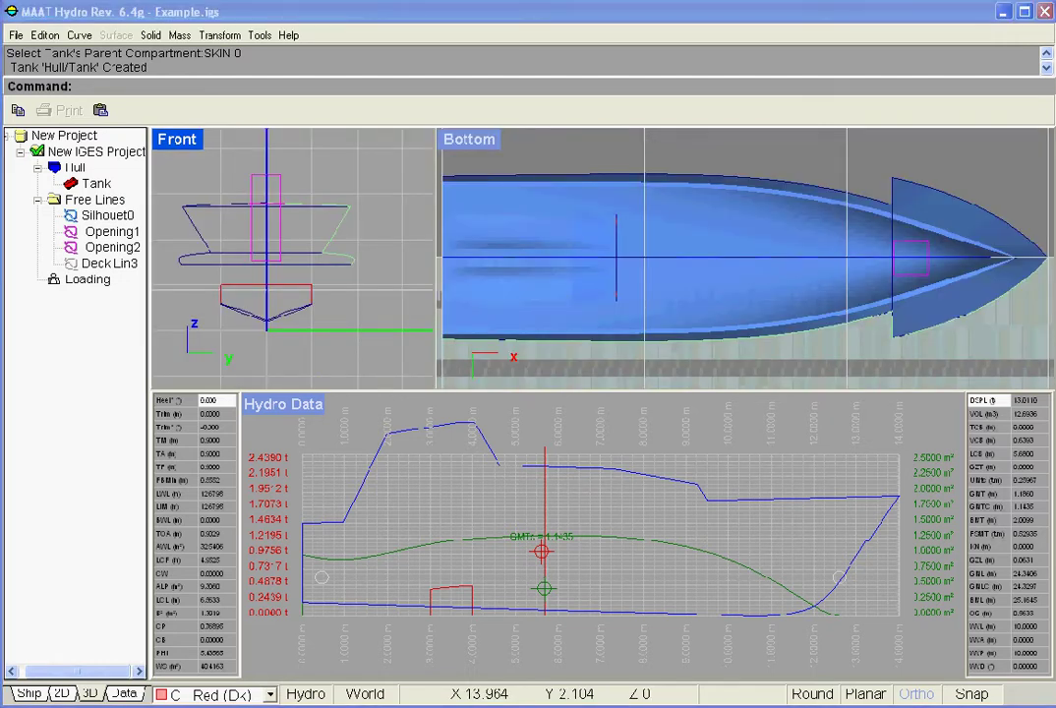
right_click(302, 406)
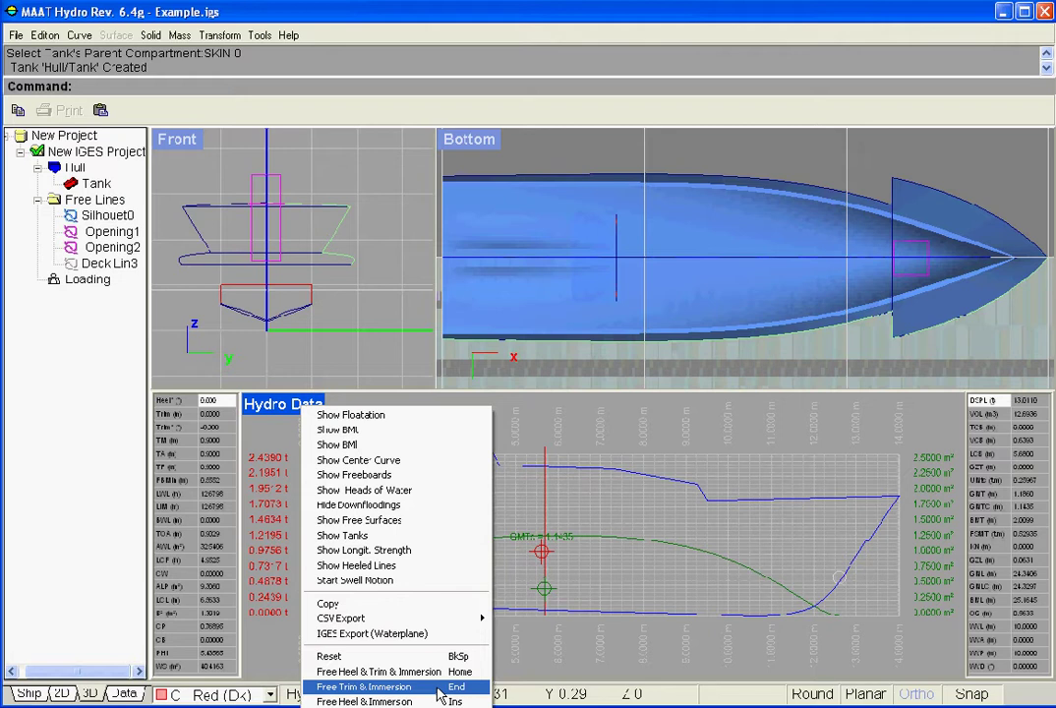
click(439, 688)
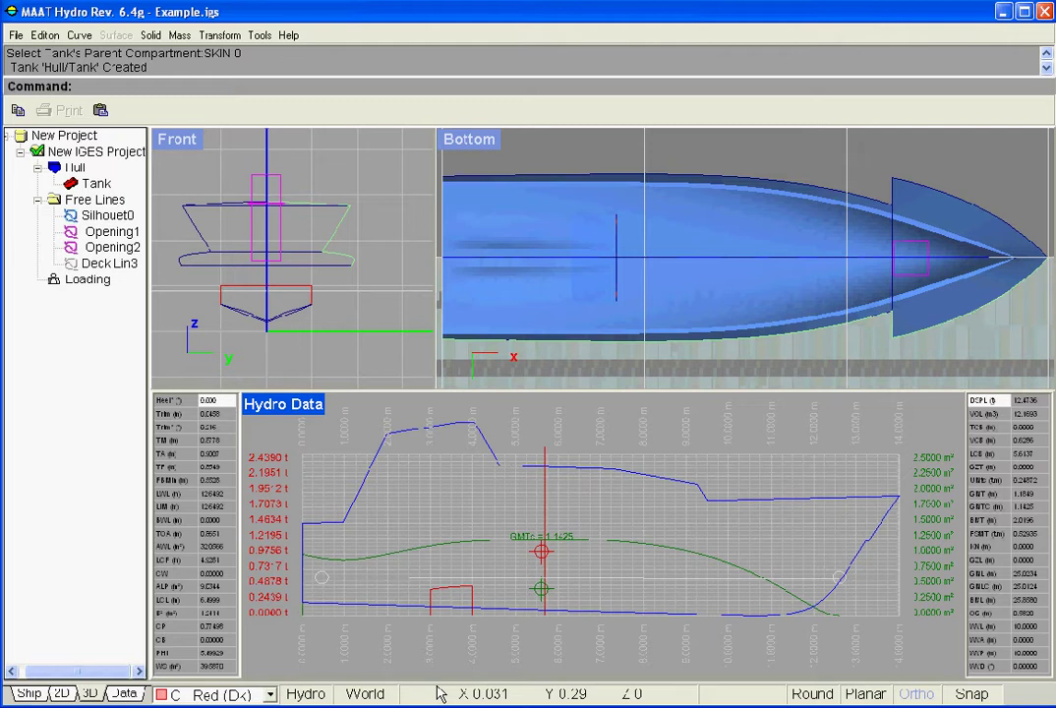
Step: Show the floatation, BMt, freeboards and free surfaces in the hydrostatic views
right_click(306, 410)
click(396, 414)
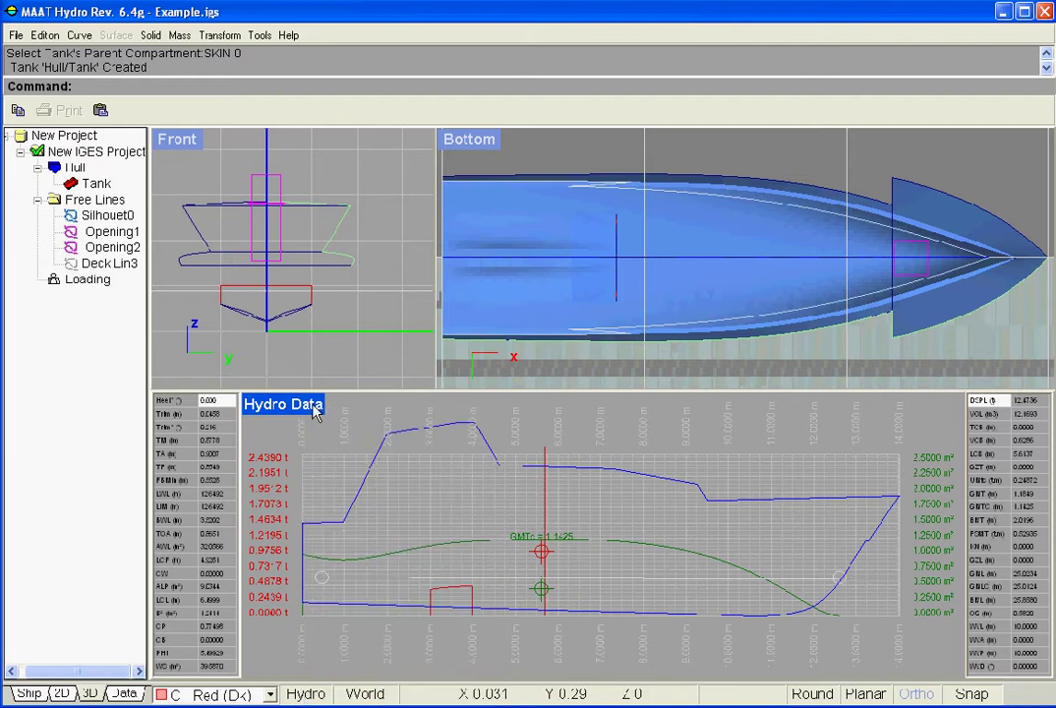
right_click(314, 413)
click(386, 429)
right_click(318, 407)
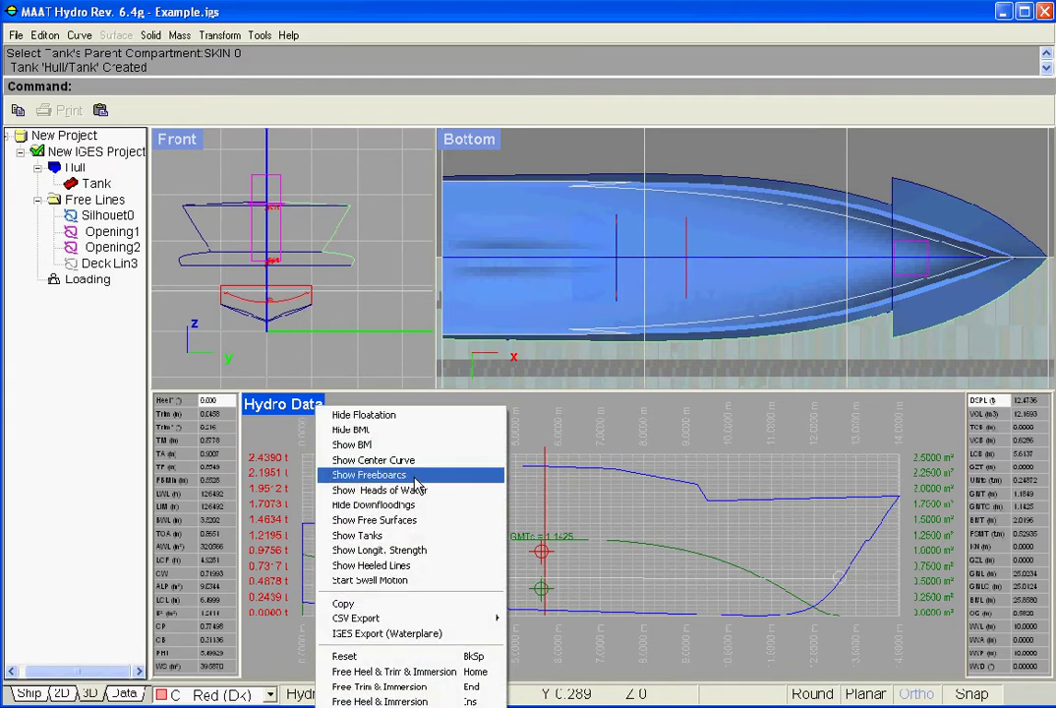
click(413, 475)
right_click(315, 409)
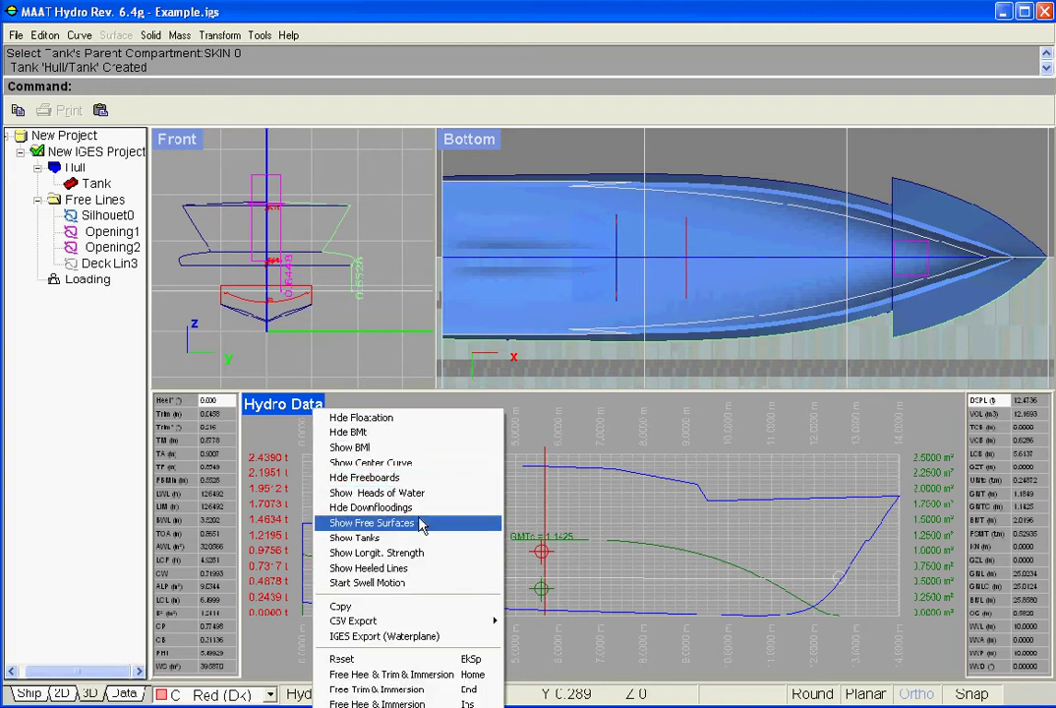
click(422, 524)
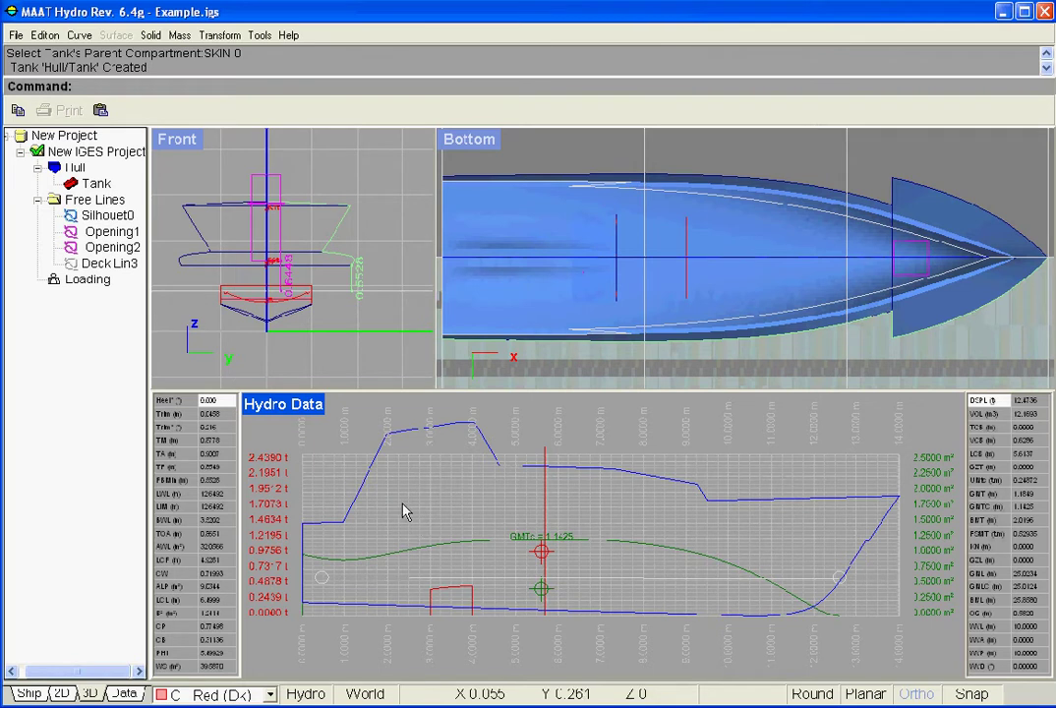
Step: Set the hull's heel to 10°, its trim to 0.2 m and its TM draft to 1 m
click(202, 400)
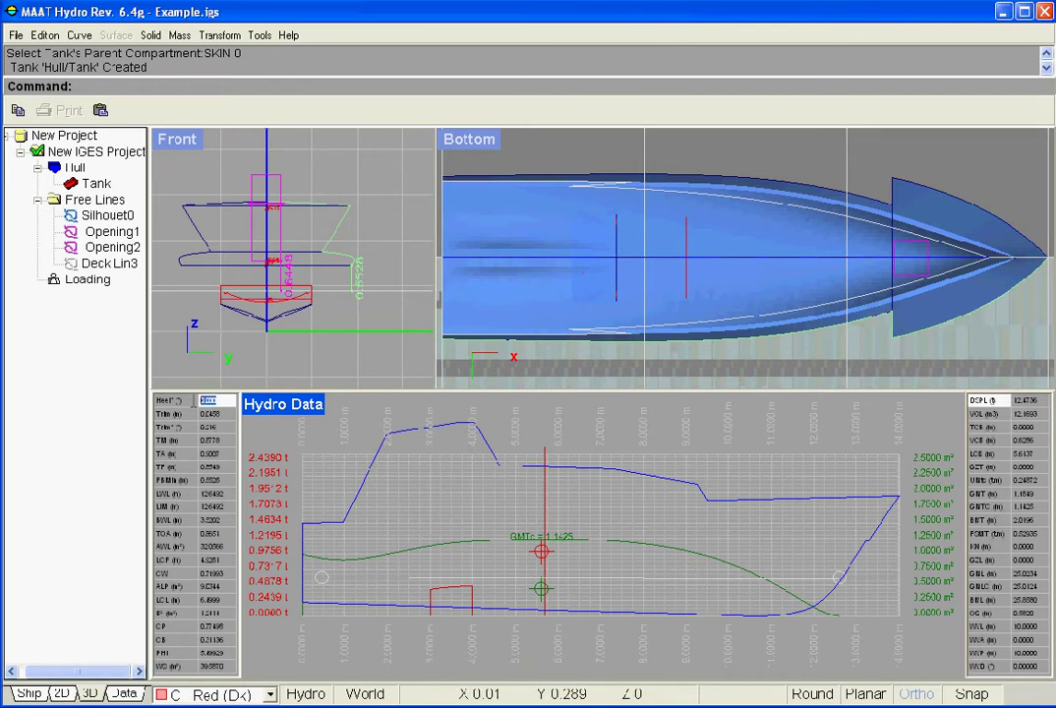
text(0)
key(Return)
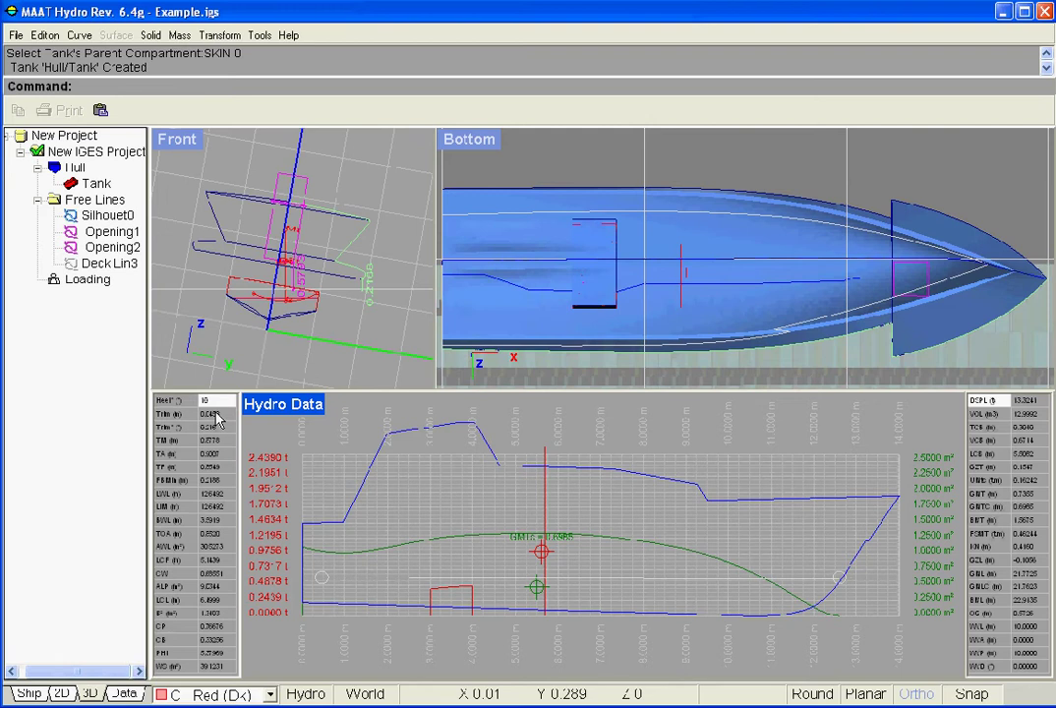
click(215, 414)
text(0.2)
key(Return)
click(226, 440)
text(1)
key(Return)
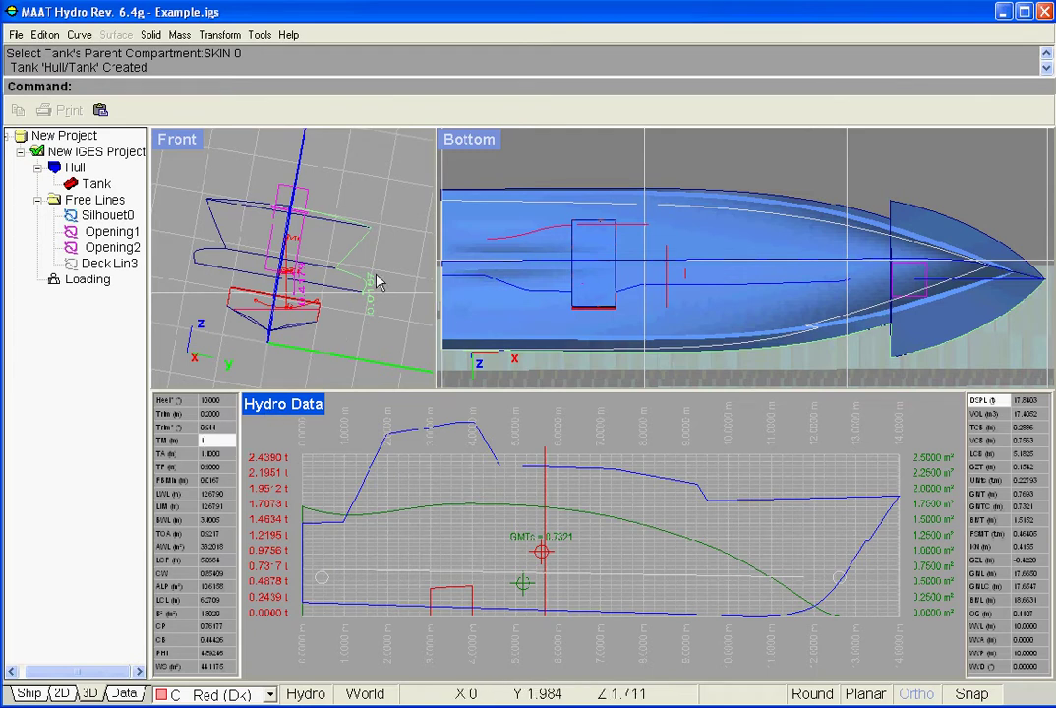
Step: Change the Bottom view to Right and set a wave with WVA 0.5 m and WVP 12 m
right_click(447, 140)
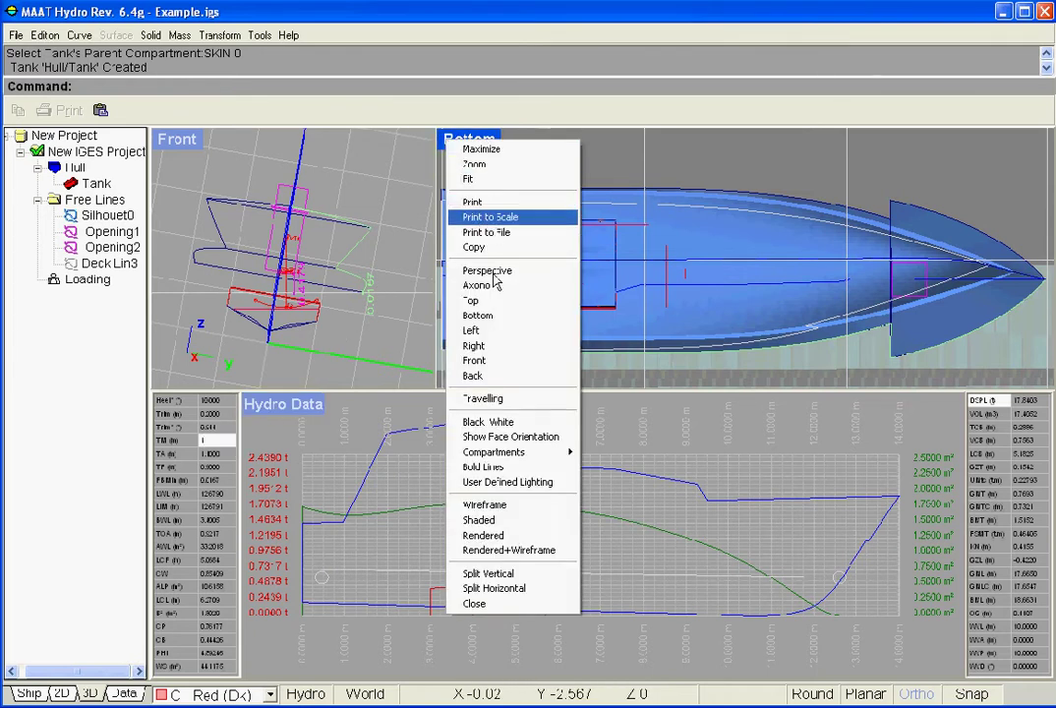
click(477, 345)
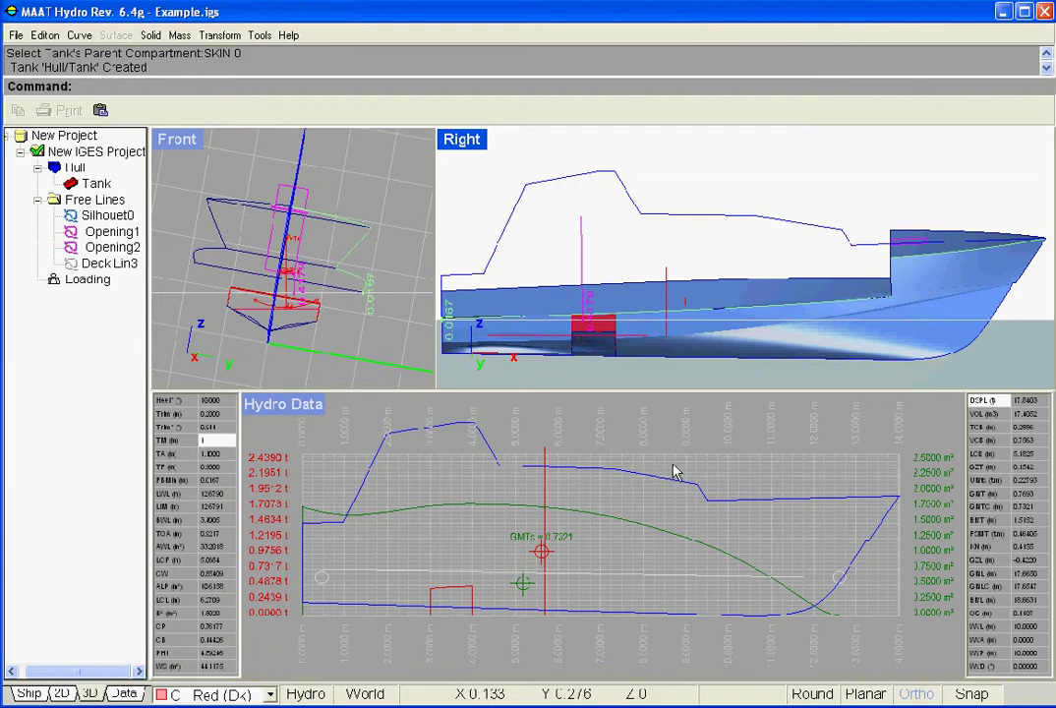
click(1042, 640)
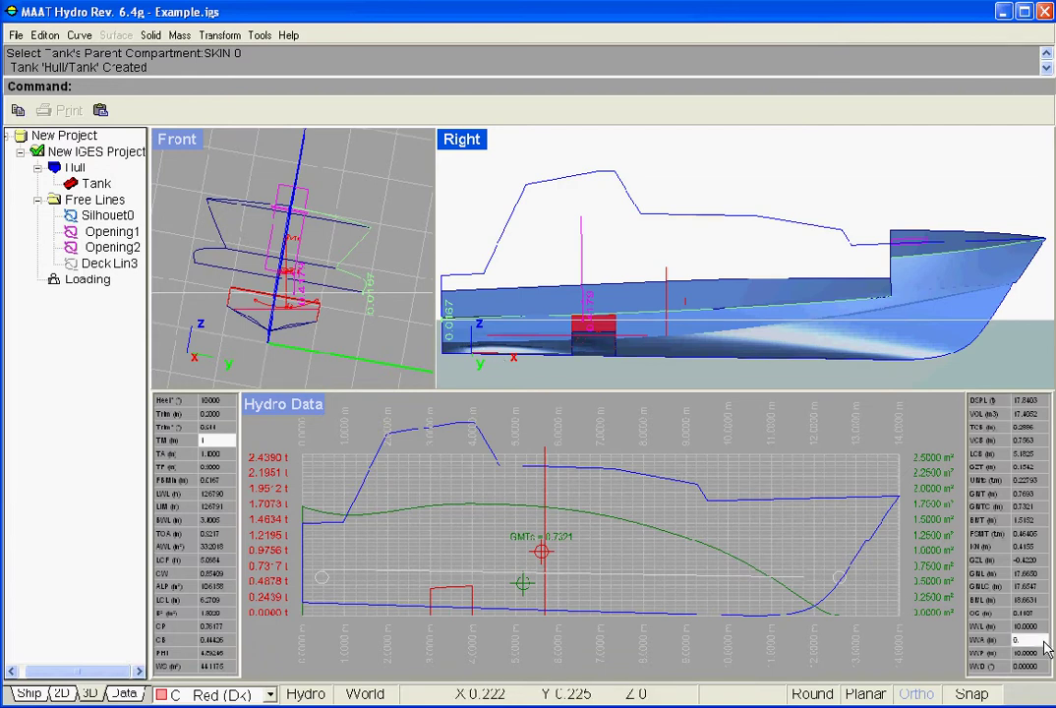
text(0.5)
key(Return)
click(1028, 653)
text(5)
key(Return)
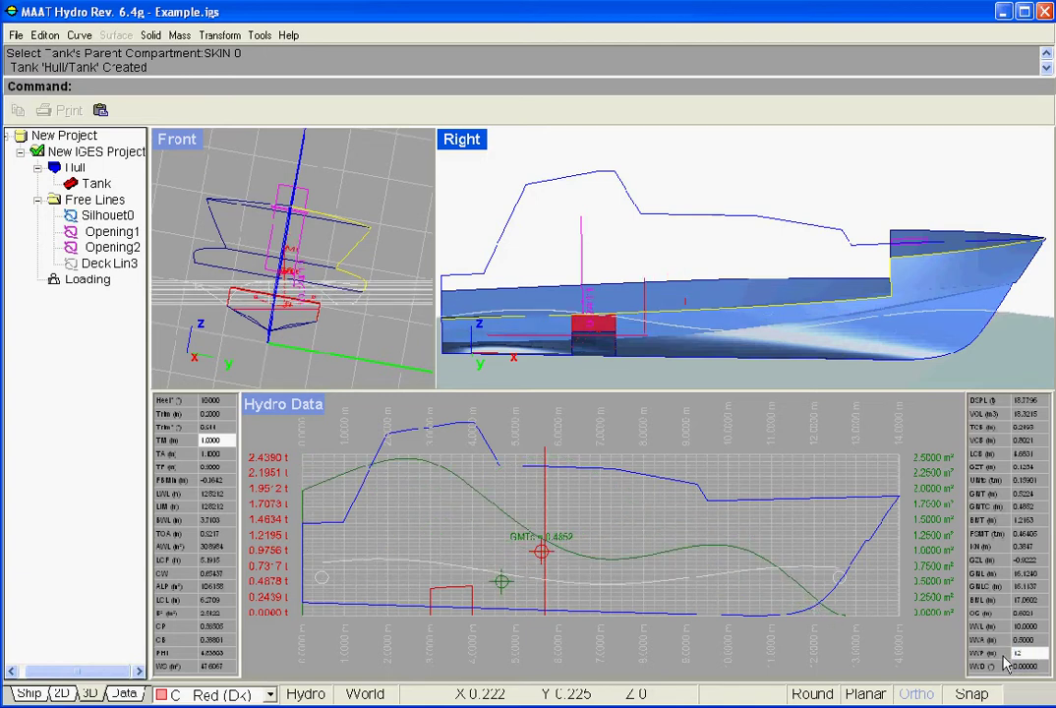
Step: Reset the floatation and run the Transversal Stability analysis with a minimum heel of -10° and the Basic.stc criterion
right_click(300, 410)
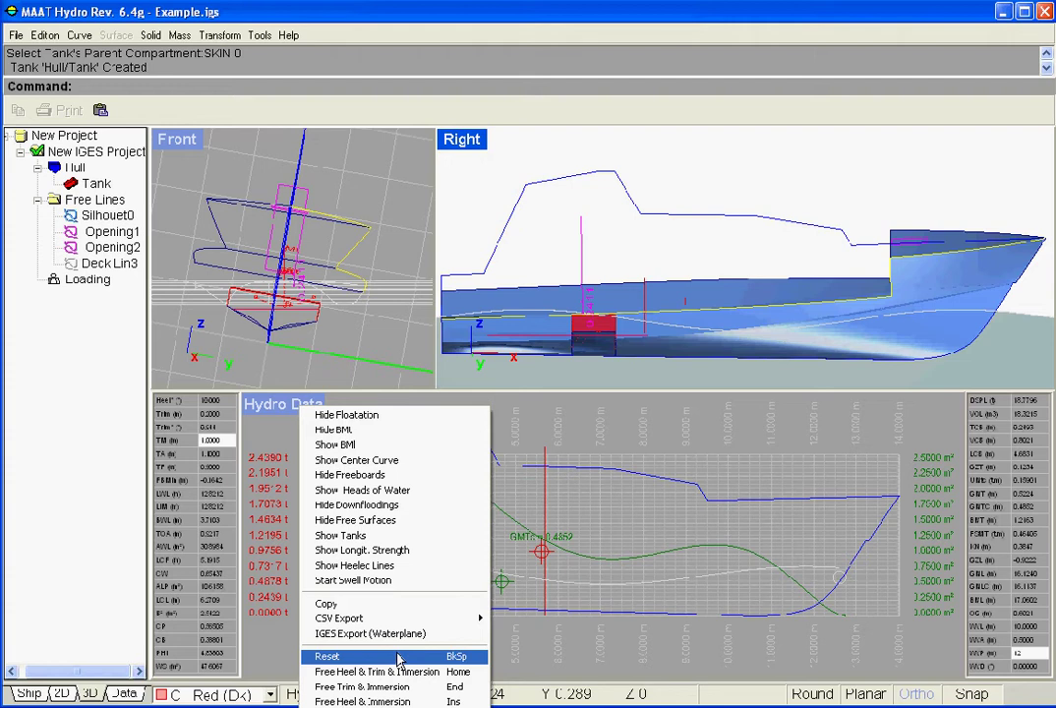
click(398, 656)
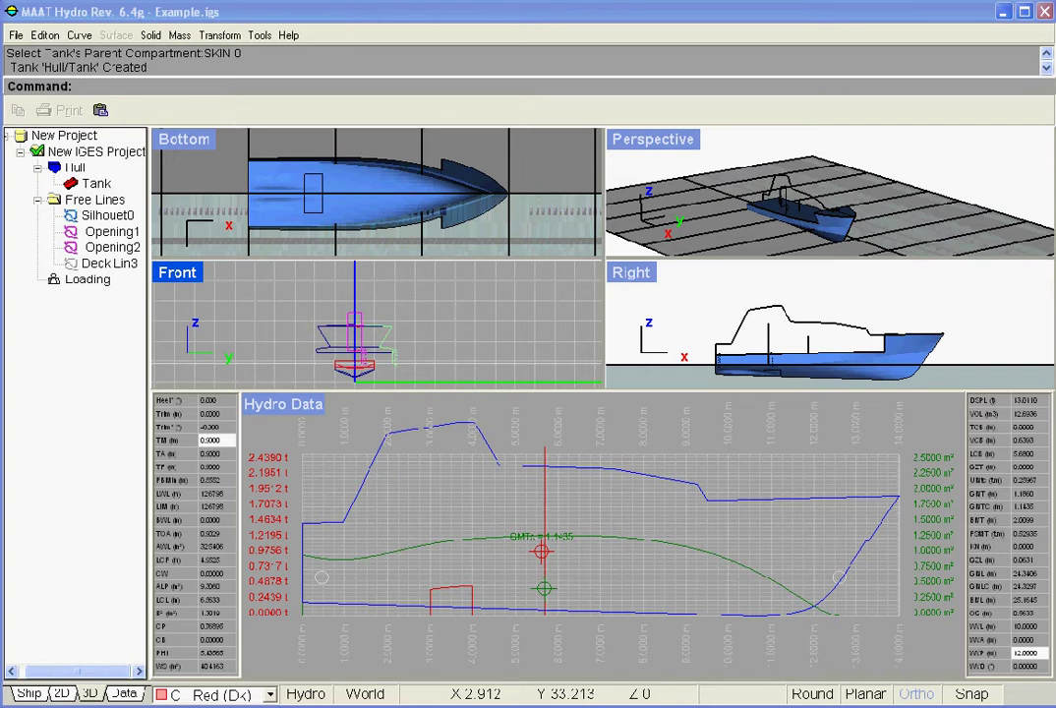
click(260, 34)
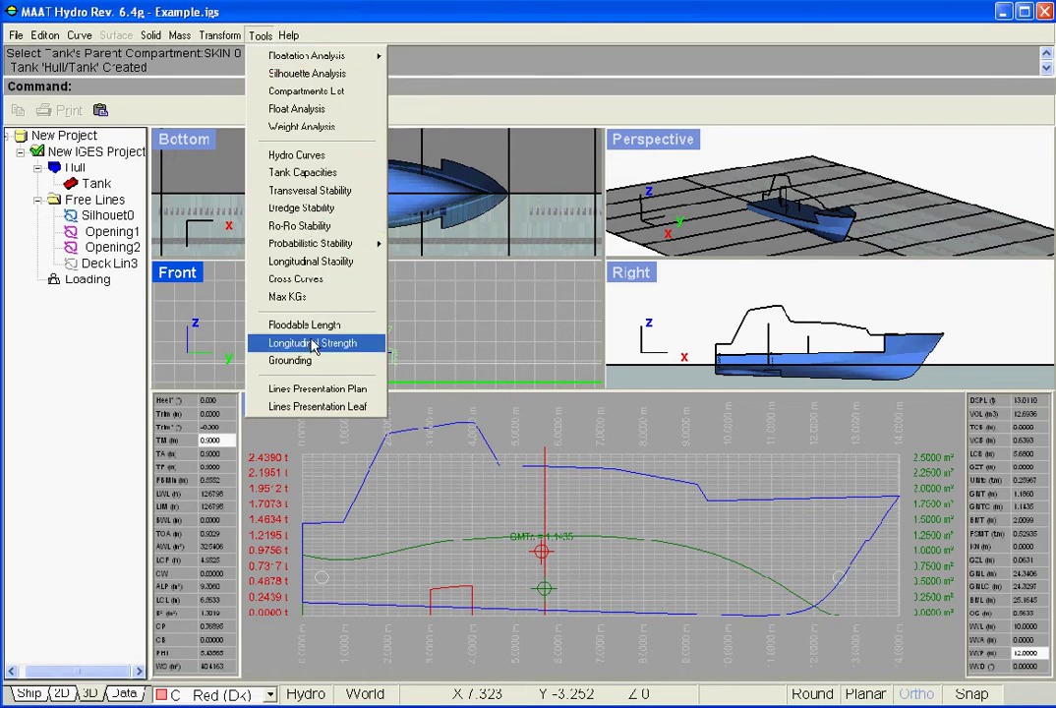
click(356, 197)
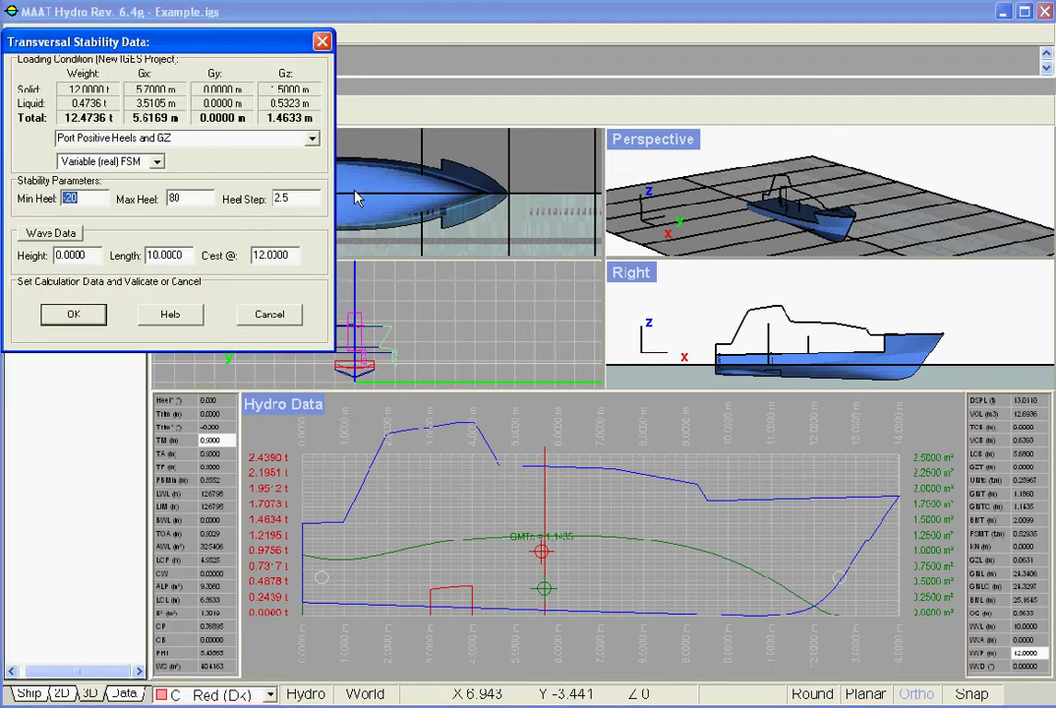
click(64, 198)
click(74, 314)
click(772, 530)
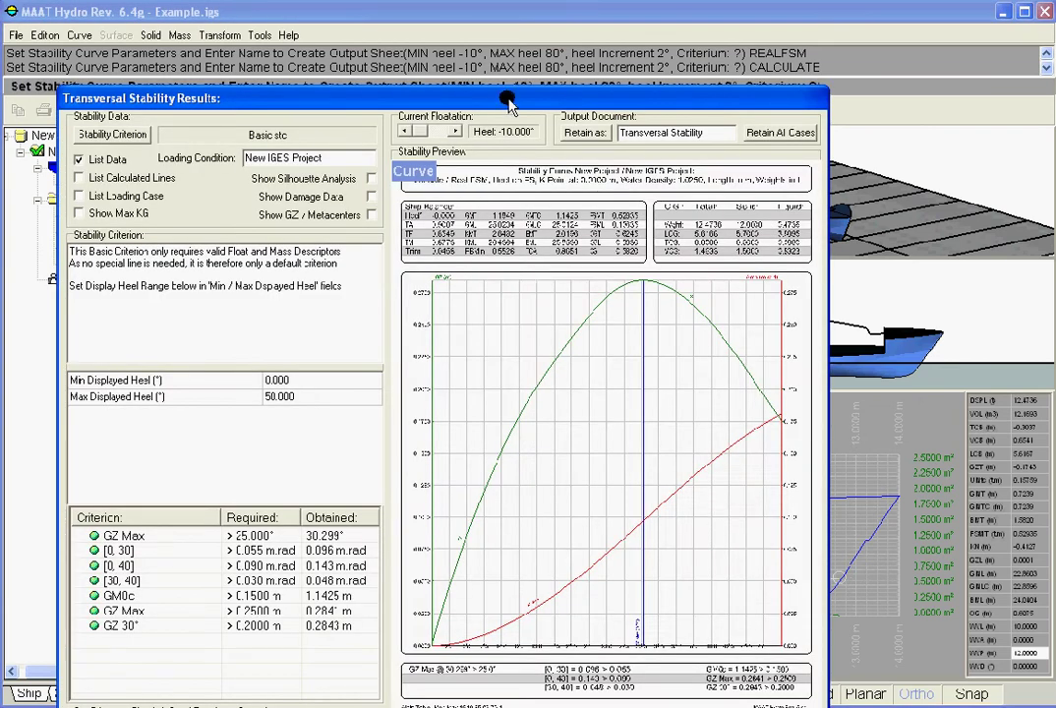
Step: Bring the whole stability results window into view and check the Data 1 table against the curve
drag(507, 102, 586, 27)
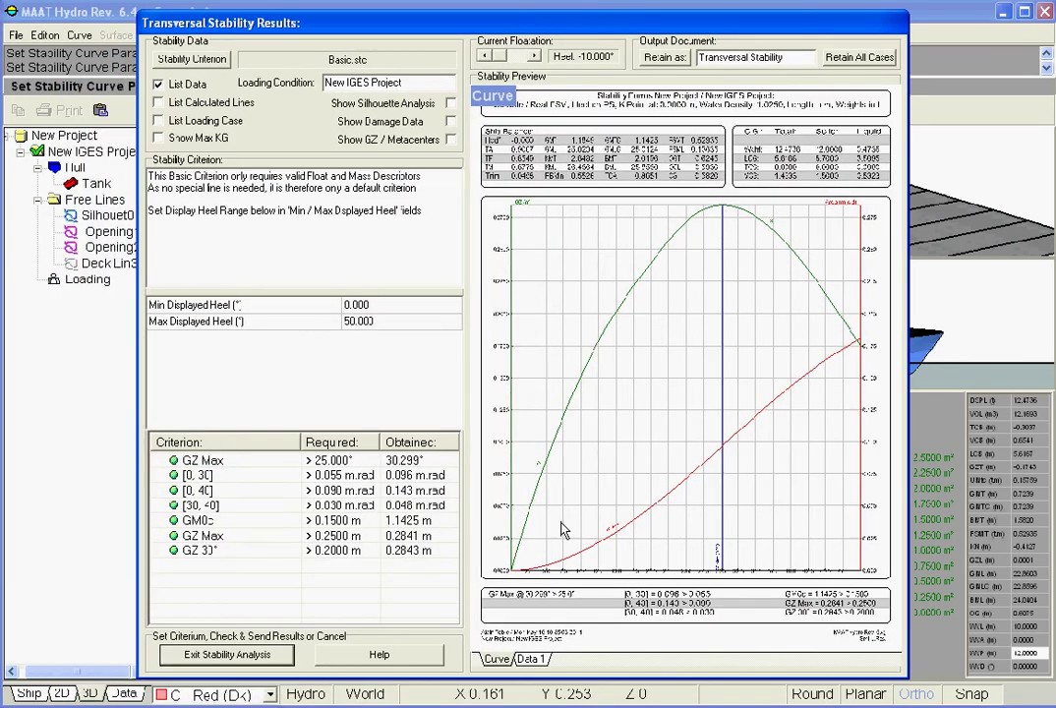
click(531, 659)
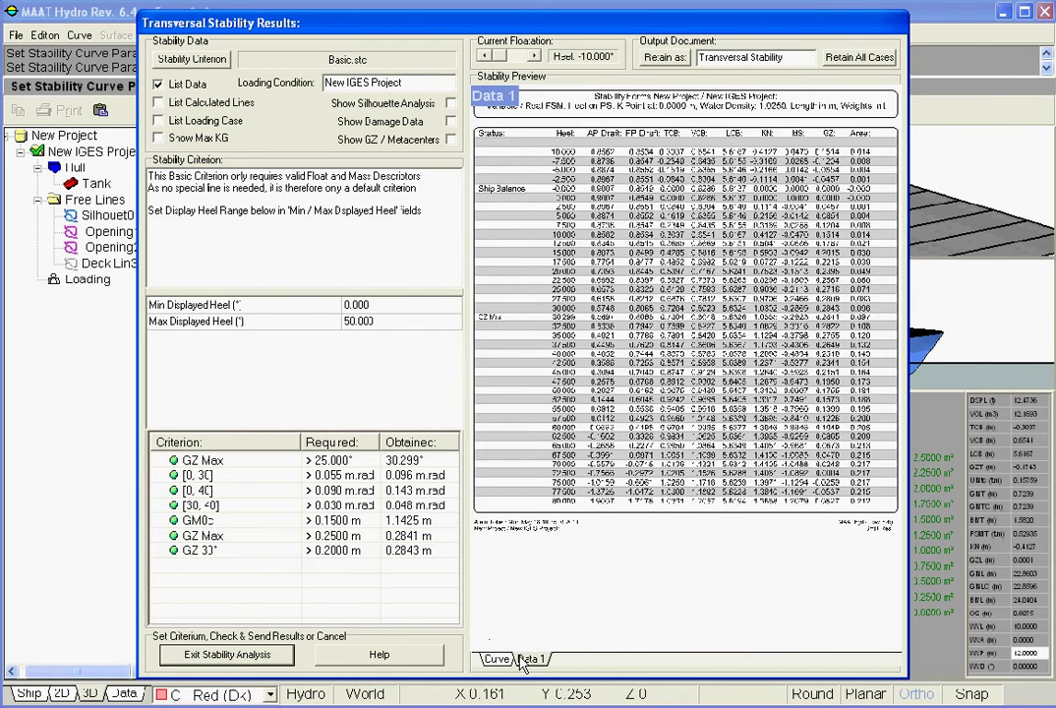
click(510, 662)
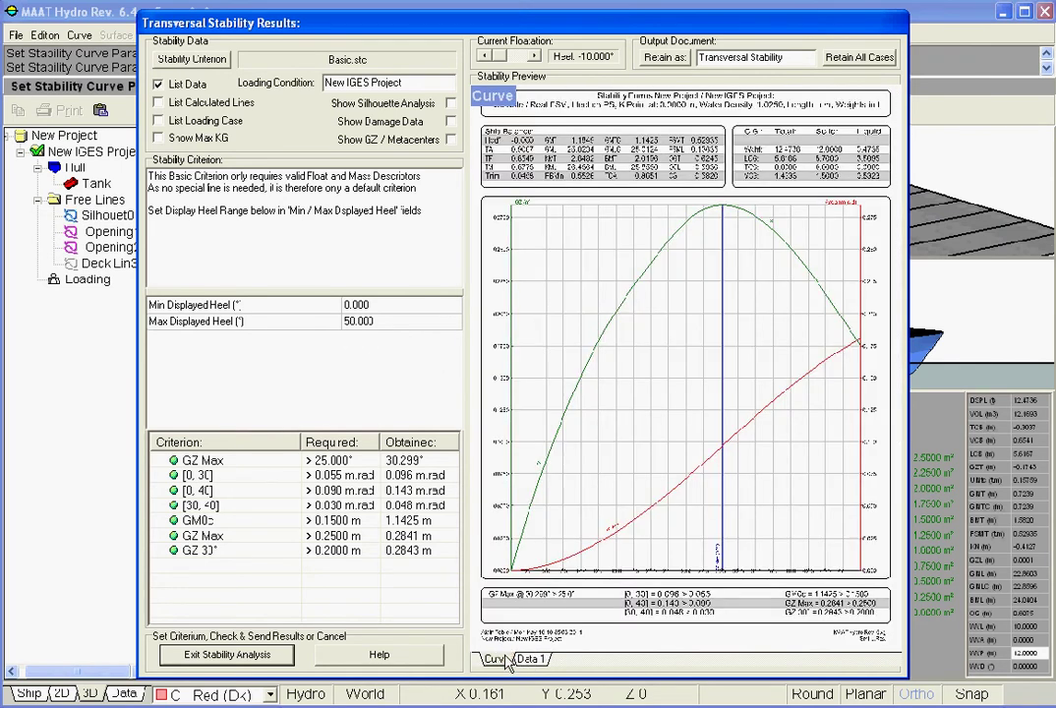
Step: Move the results window aside and vary the current floatation's heel to watch the hull in the views
drag(472, 18, 589, 661)
click(564, 686)
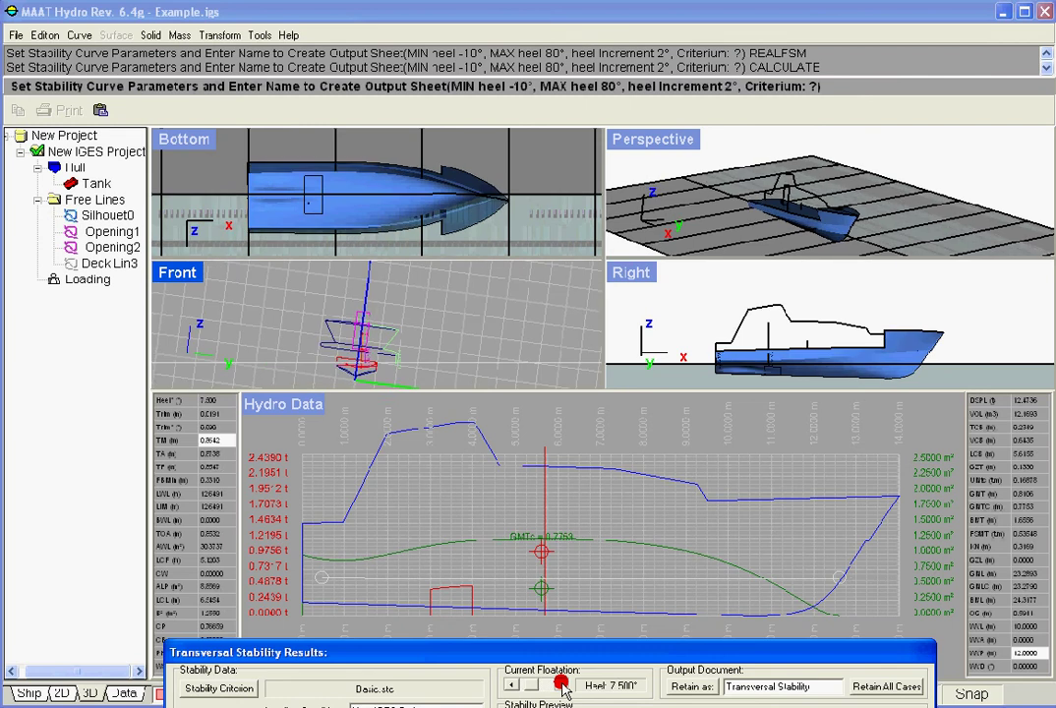
mouse_move(533, 686)
mouse_down()
mouse_move(551, 691)
mouse_move(523, 688)
mouse_up()
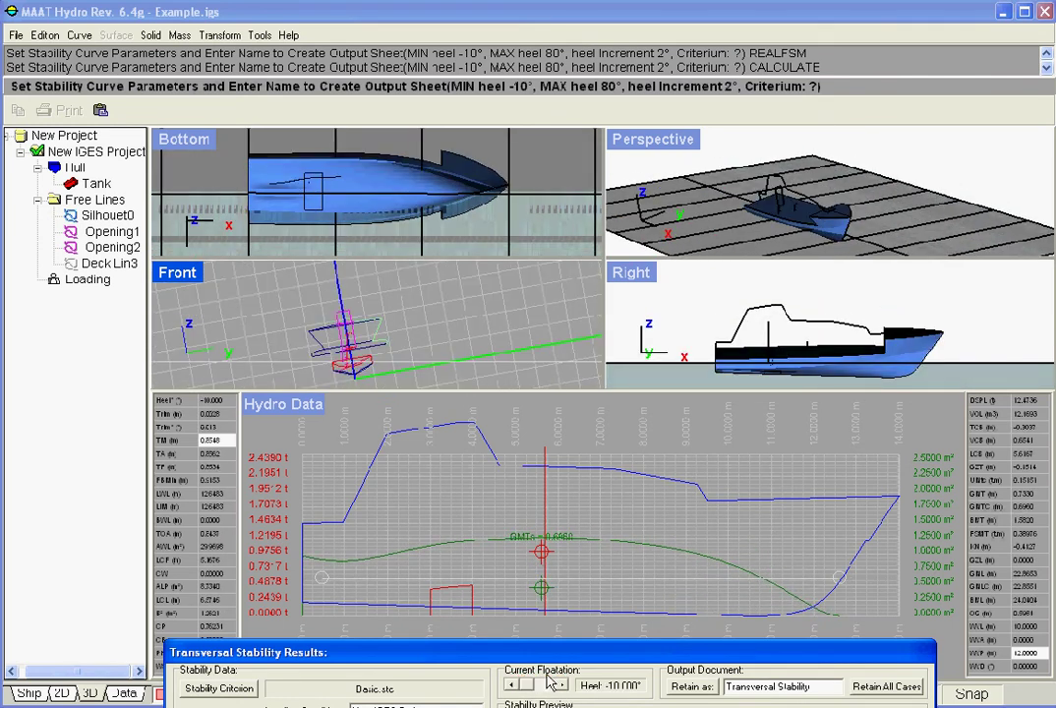
drag(585, 665, 573, 33)
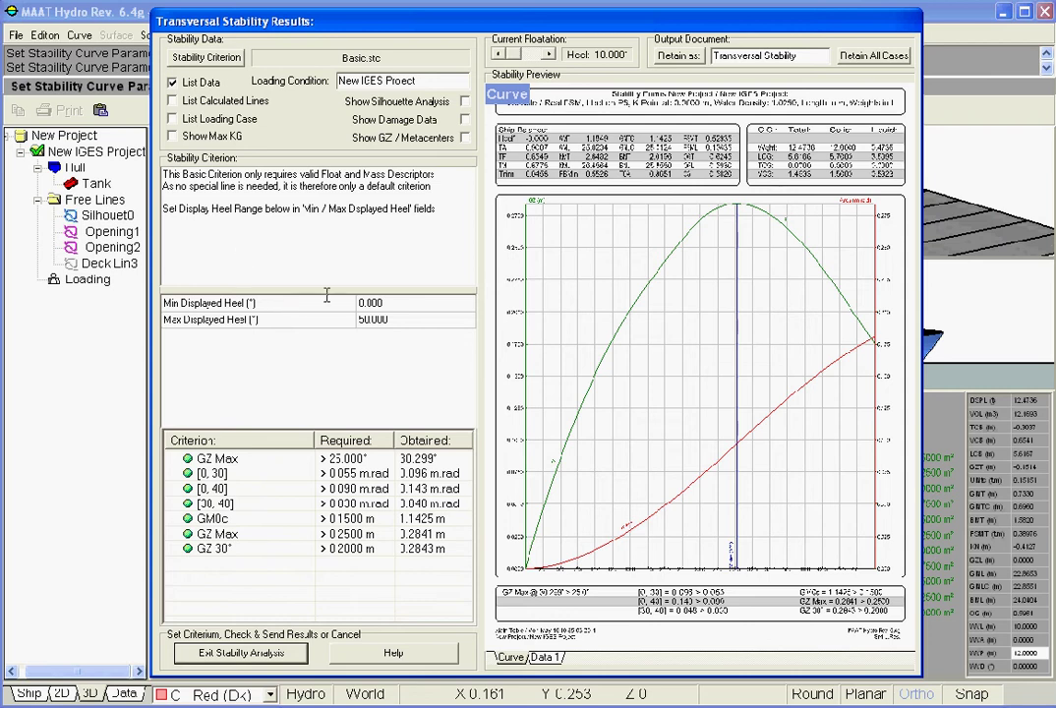
Step: Set the displayed heel range of the stability curve from -10° to 80°
click(365, 304)
text(-10)
click(383, 322)
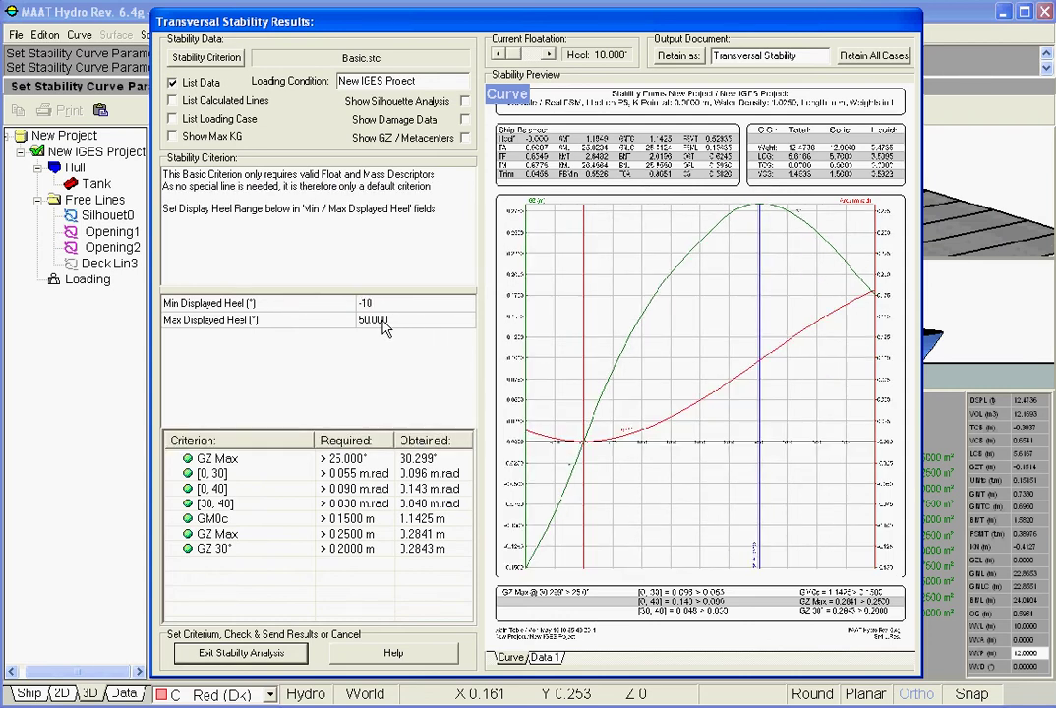
text(80)
key(Return)
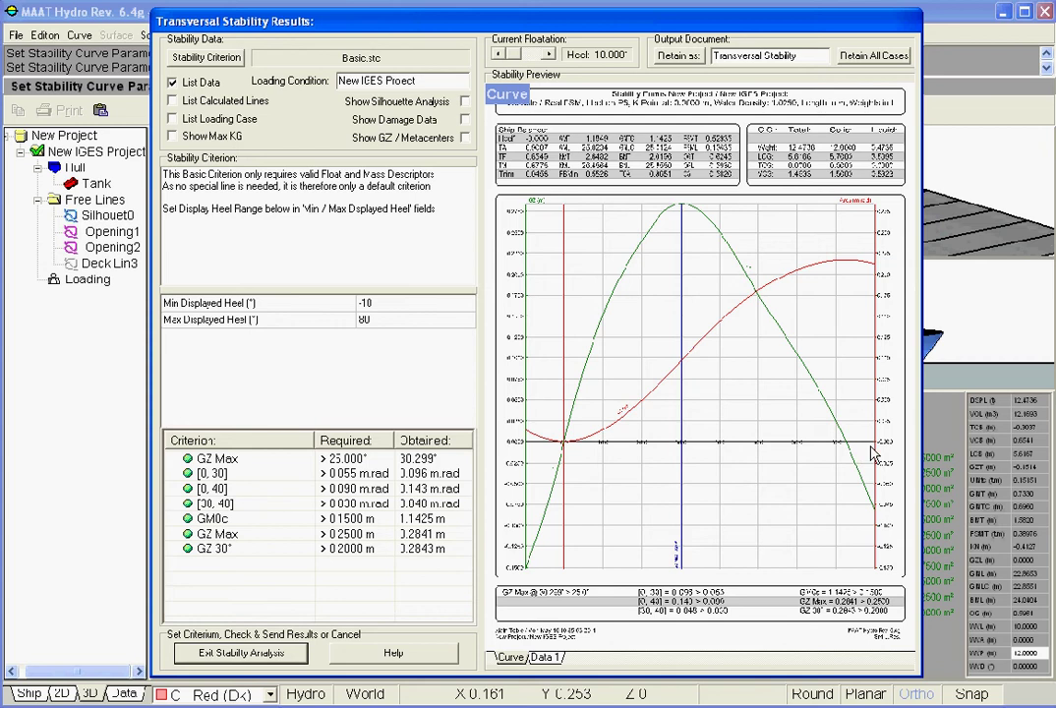
Step: Add the calculated lines, max KG, silhouette analysis and GZ / metacenters to the stability results
click(173, 102)
click(173, 137)
click(465, 102)
click(464, 138)
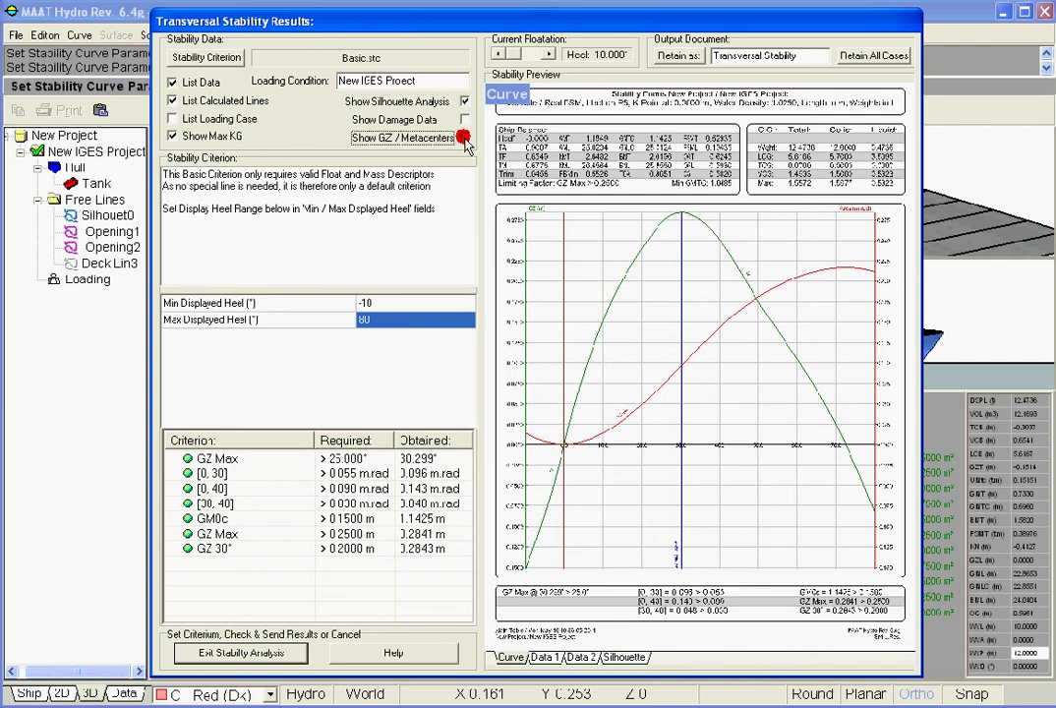
Step: Examine the Data 1, Data 2, Silhouette and Floatations result pages and the output options of the Floatations Analysis
click(548, 658)
click(580, 658)
click(621, 657)
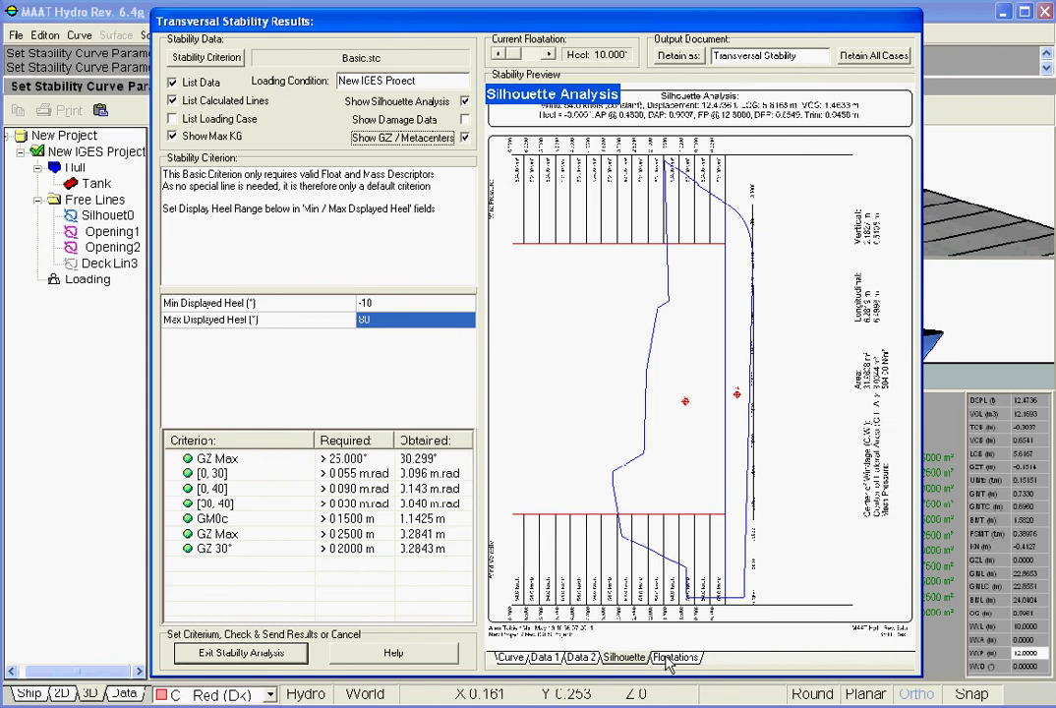
click(673, 658)
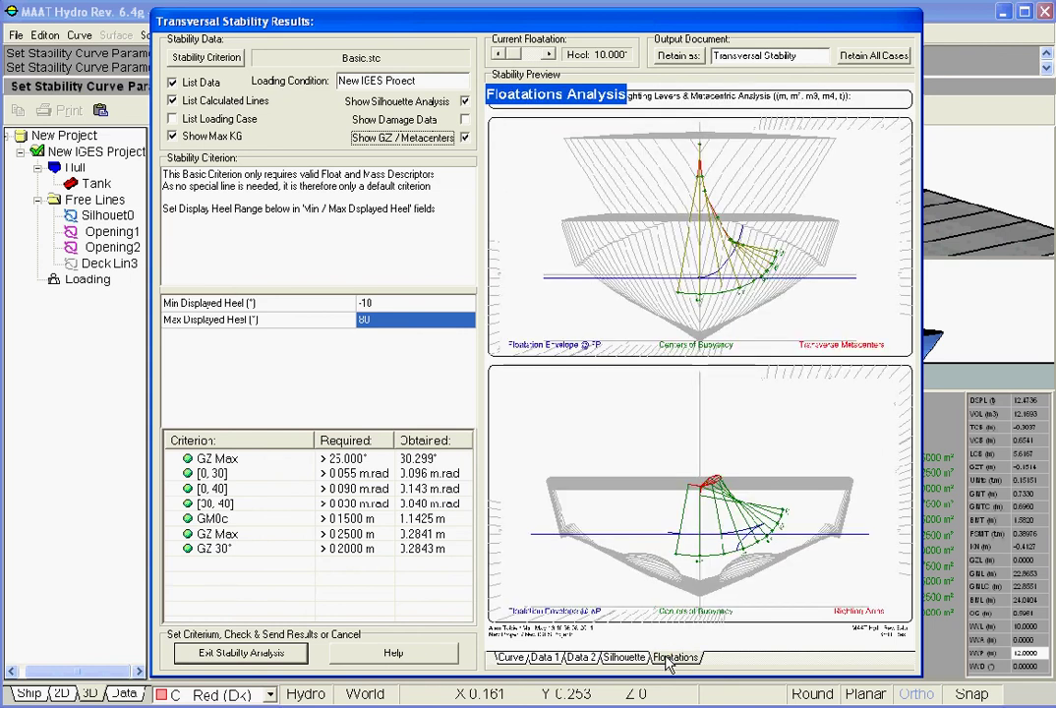
right_click(564, 99)
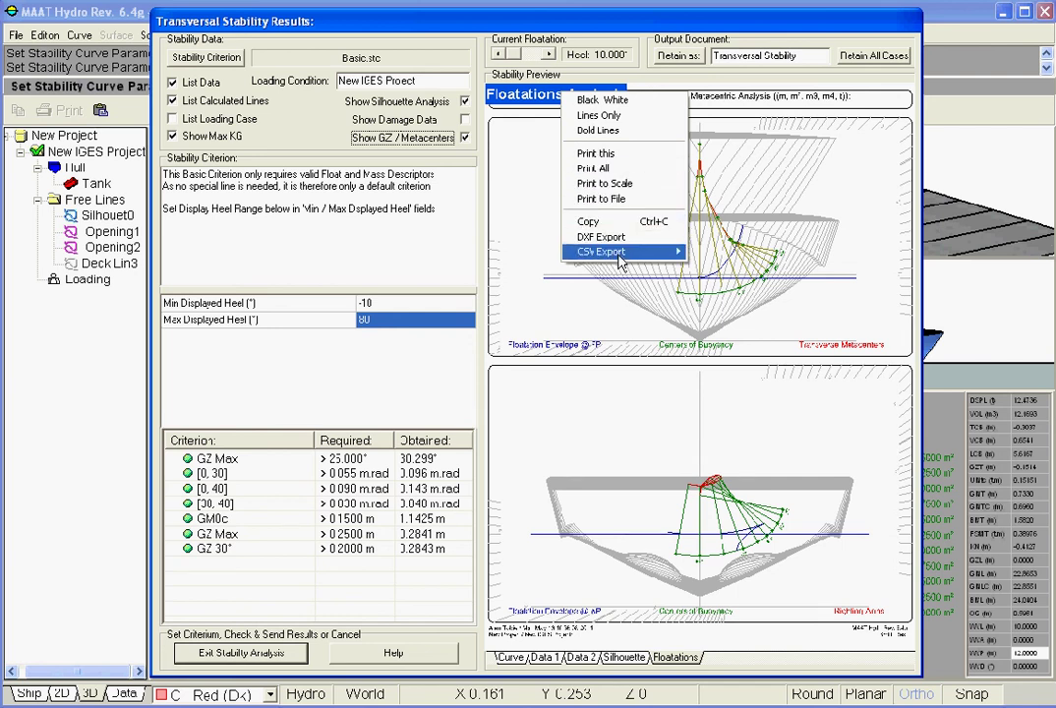
click(546, 101)
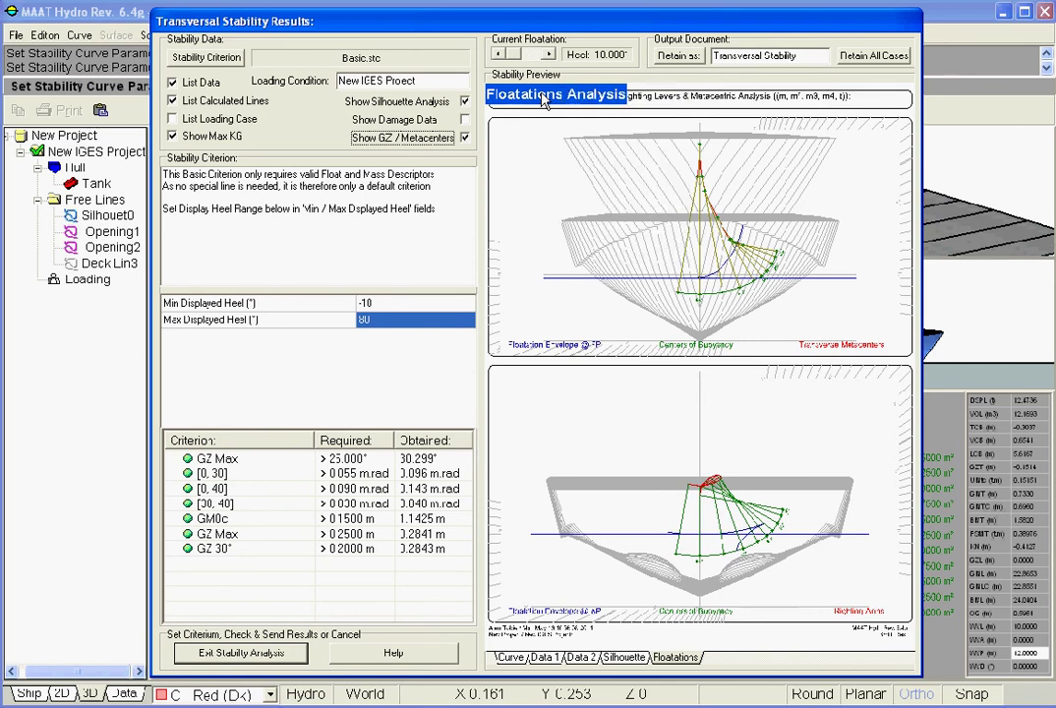
Step: Retain the results as the output document Transversal Stability and exit the stability analysis
click(664, 61)
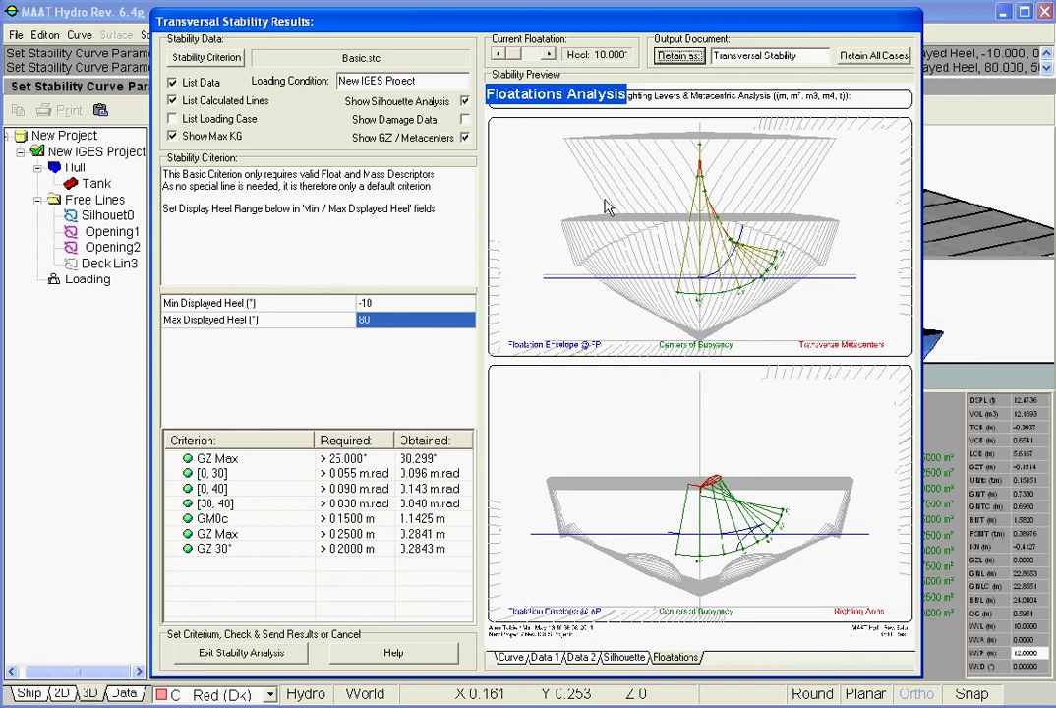
click(295, 656)
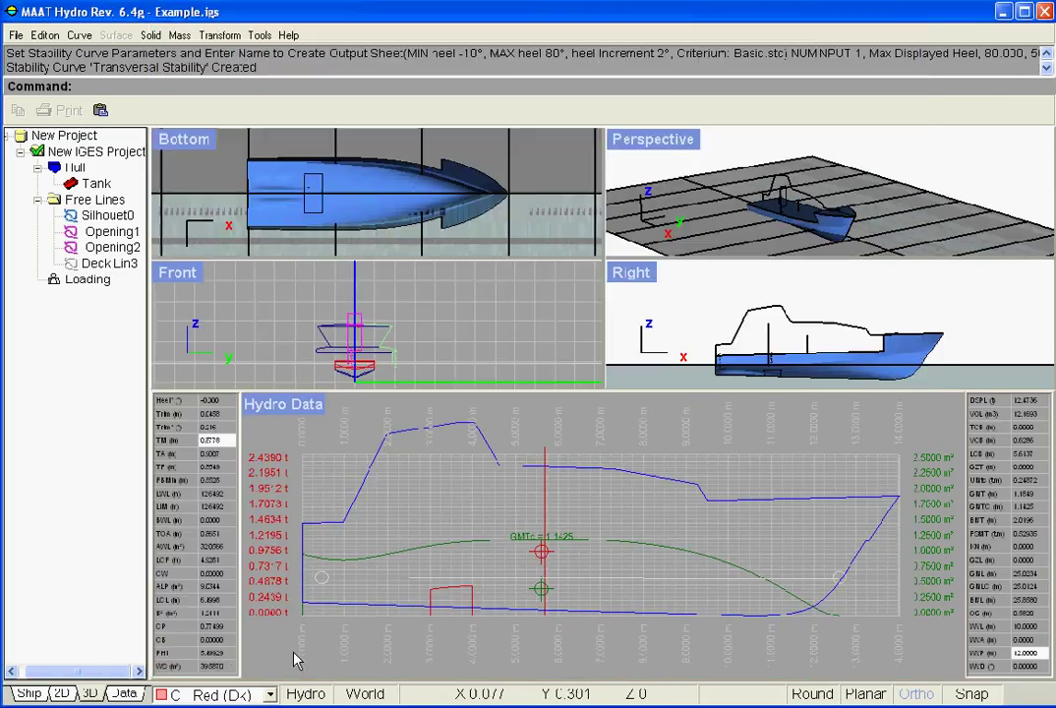
Step: Open the retained Transversal Stability folder in the 2D data and view its data sheets and Silhouette Analysis
click(63, 691)
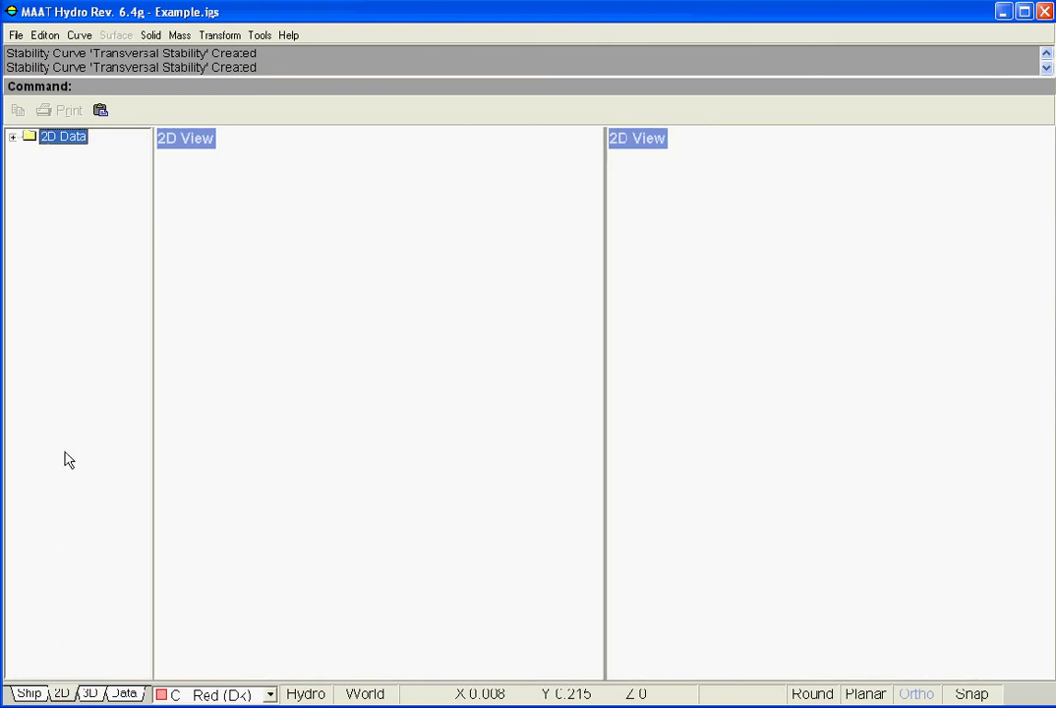
click(13, 137)
click(28, 152)
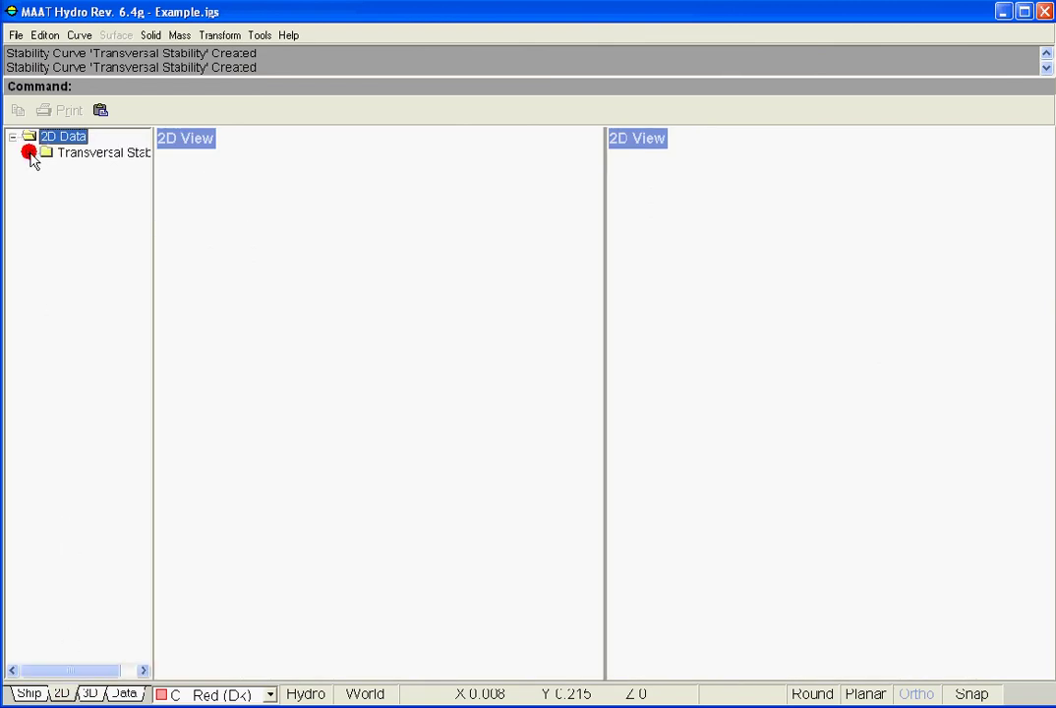
click(98, 152)
click(93, 200)
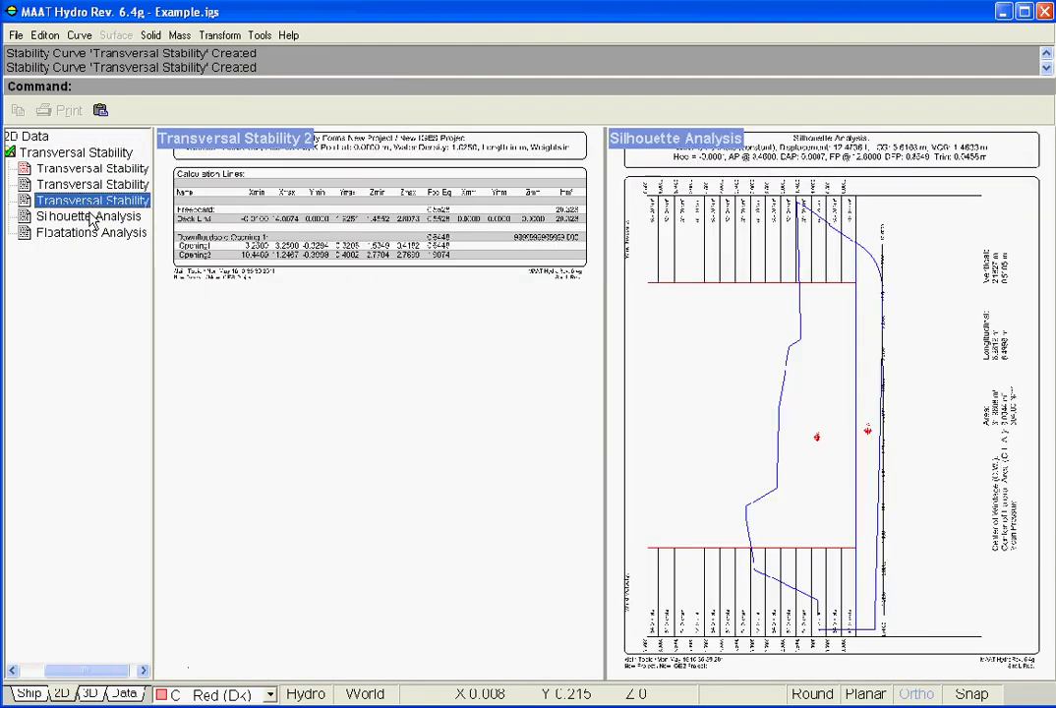
click(90, 216)
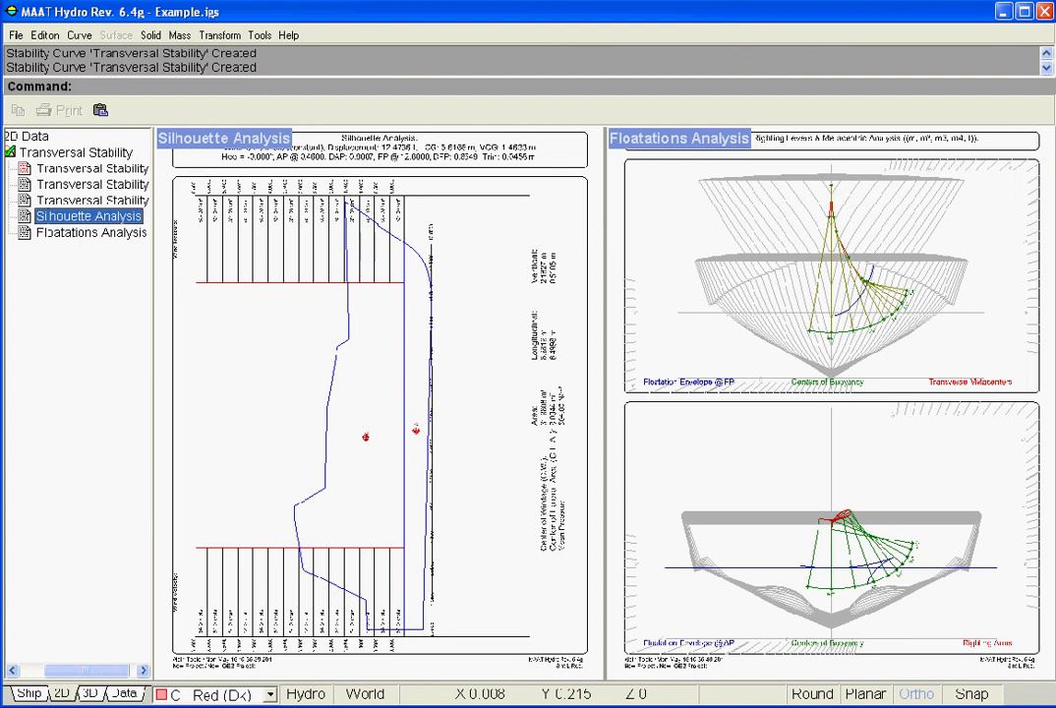